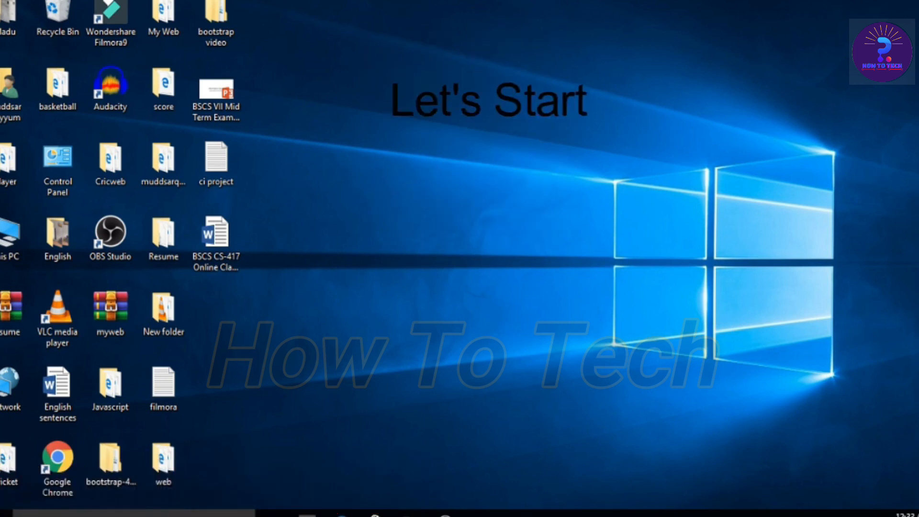
# - Create a Microsoft Access Database file on the desktop with its default name and open it
pyautogui.click(419, 166)
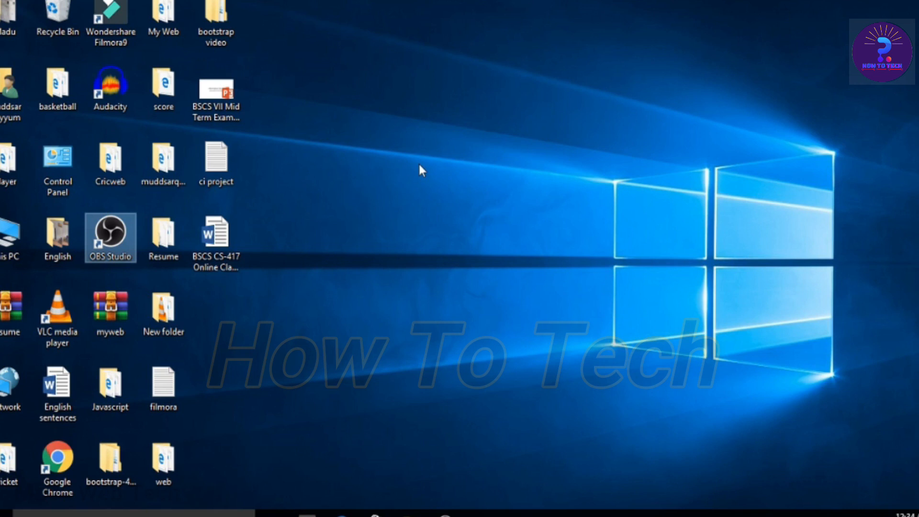
pyautogui.rightClick(419, 166)
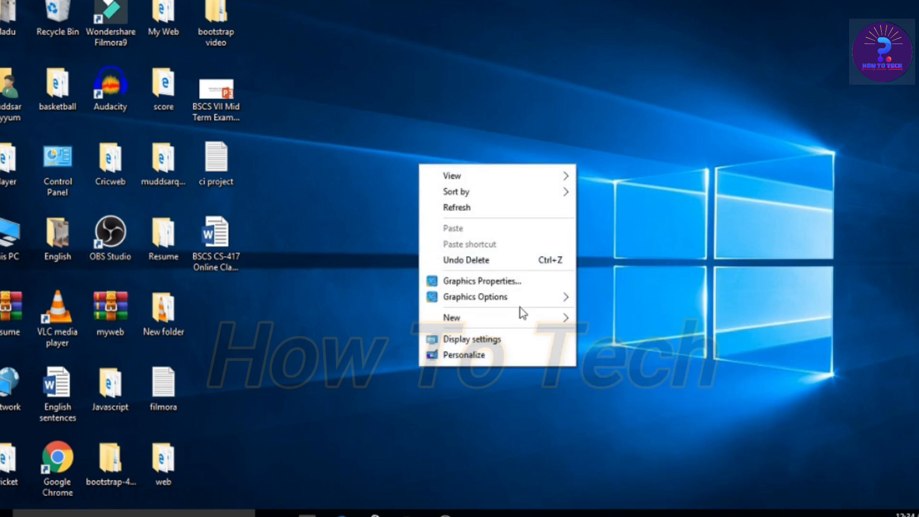
pyautogui.moveTo(528, 319)
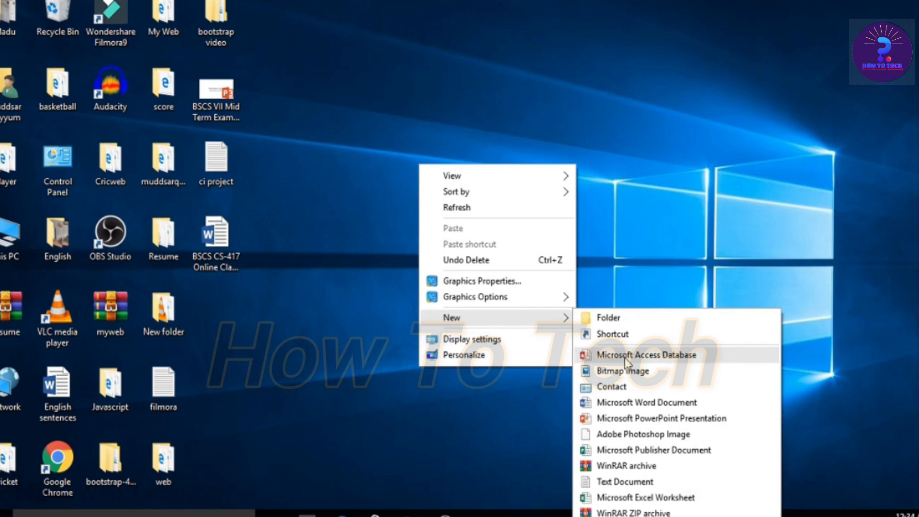
pyautogui.click(625, 356)
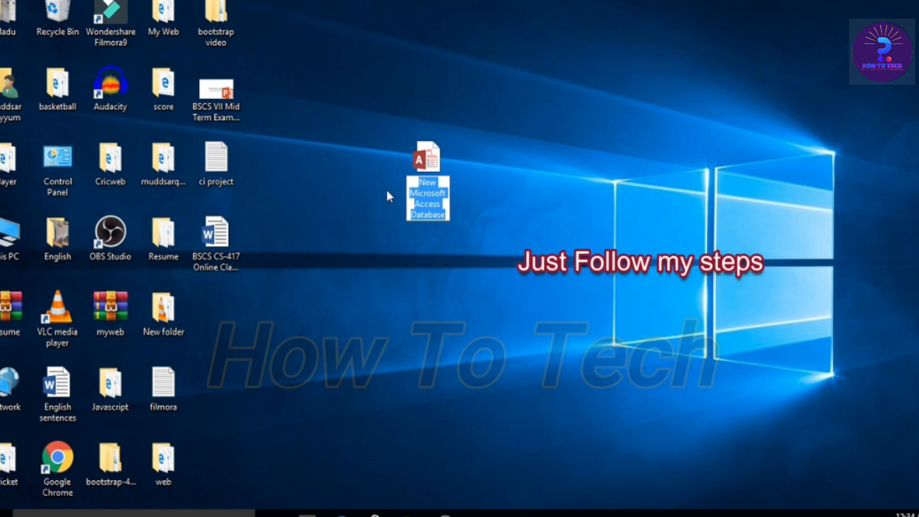
pyautogui.press('Return')
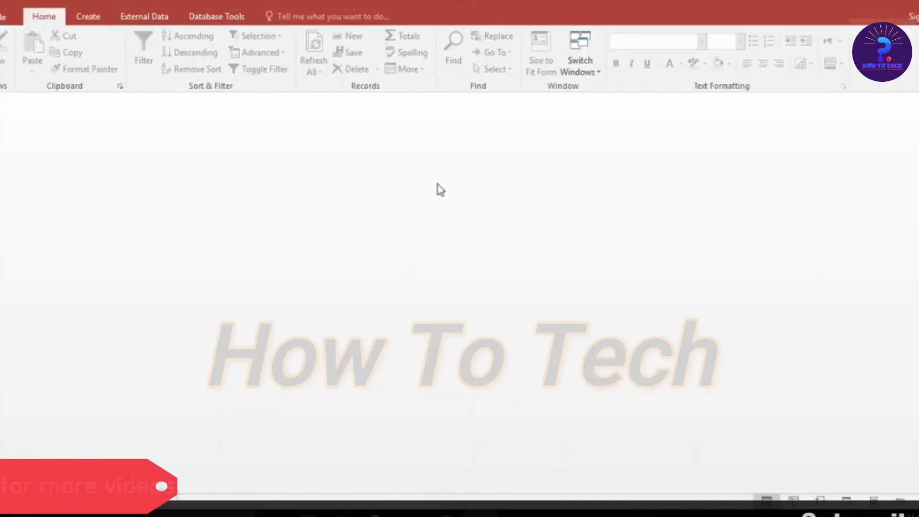
# - Start a new blank desktop database and set its save location to the Desktop folder
pyautogui.click(2, 17)
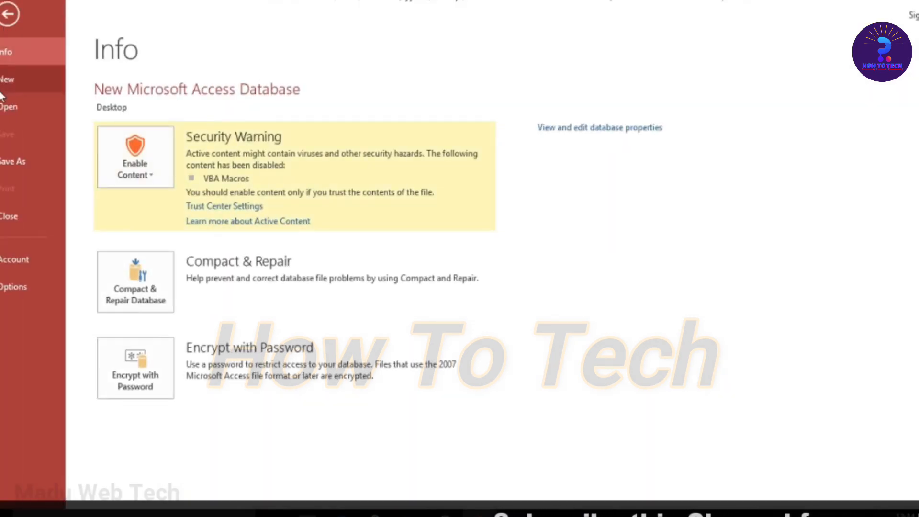
pyautogui.click(18, 79)
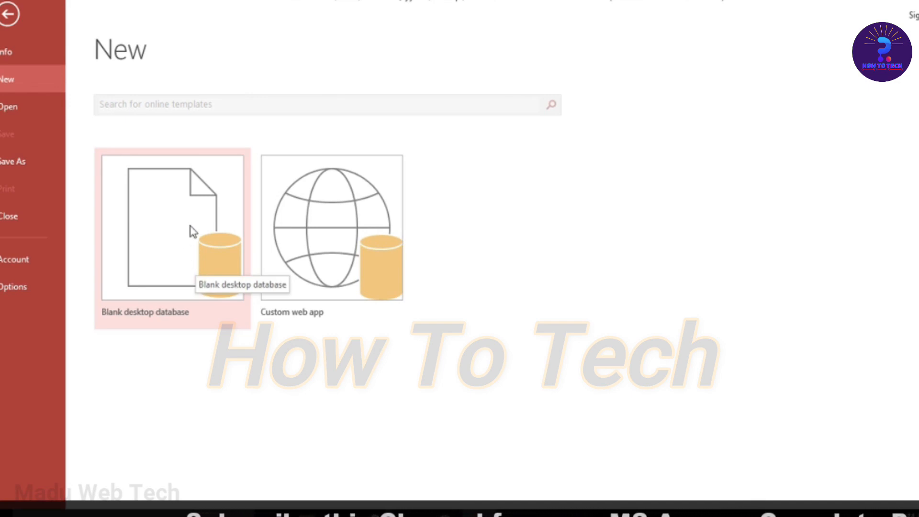
pyautogui.click(198, 248)
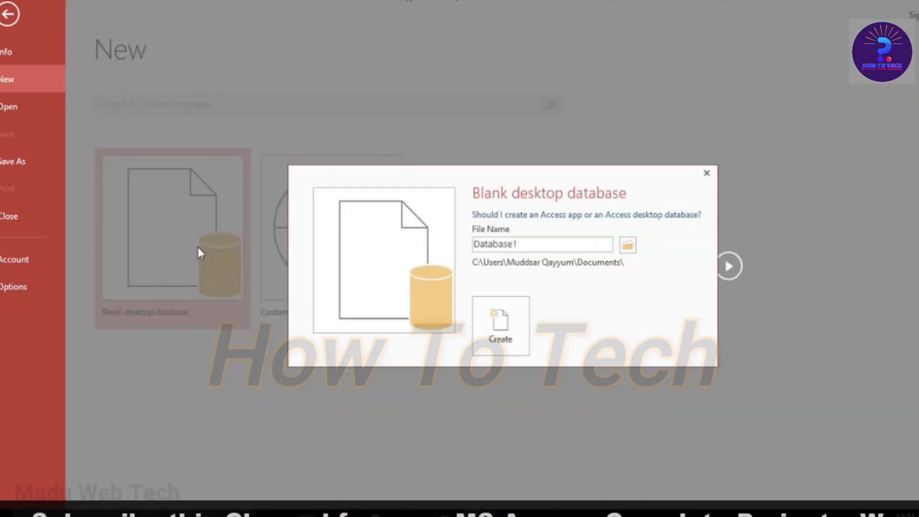
pyautogui.click(629, 245)
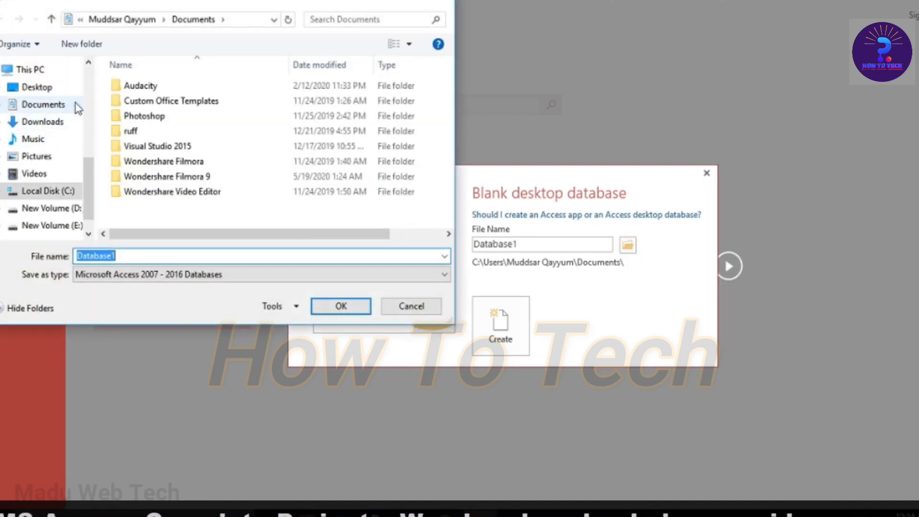
pyautogui.click(50, 89)
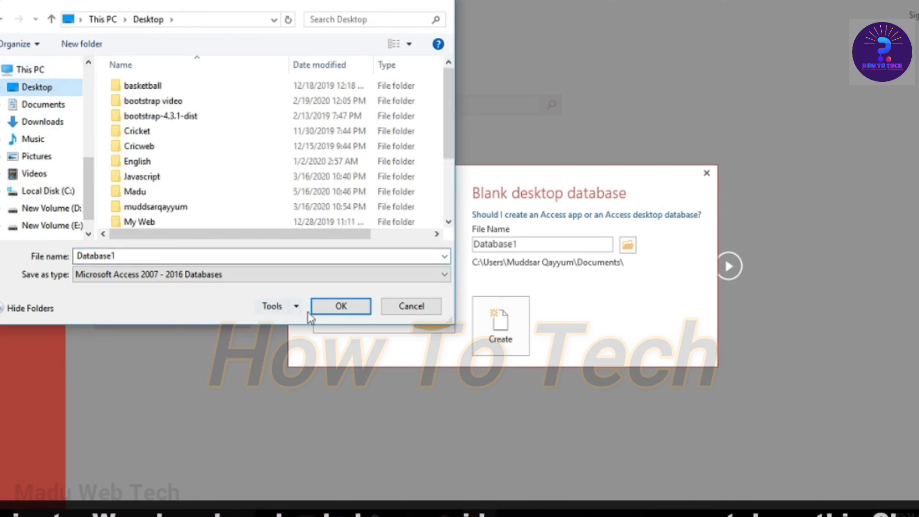
pyautogui.click(342, 307)
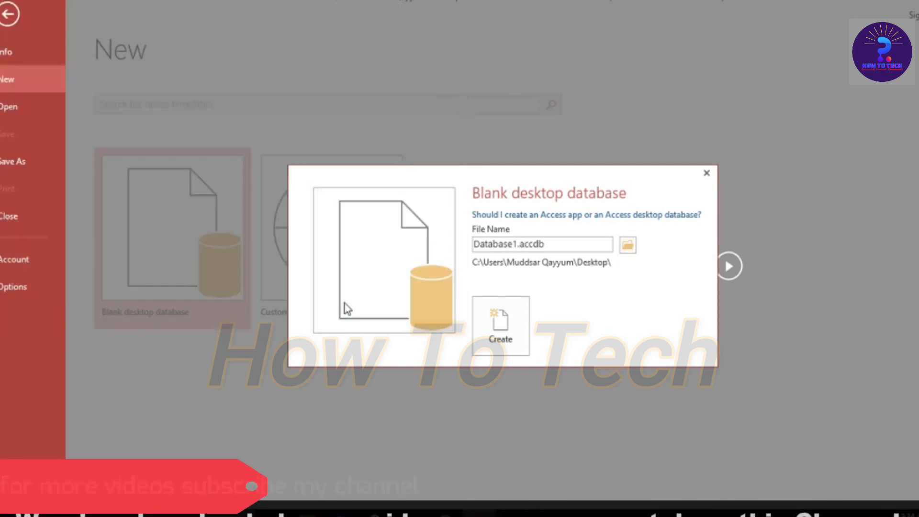
# - Name the new database file Library and create it
pyautogui.doubleClick(528, 245)
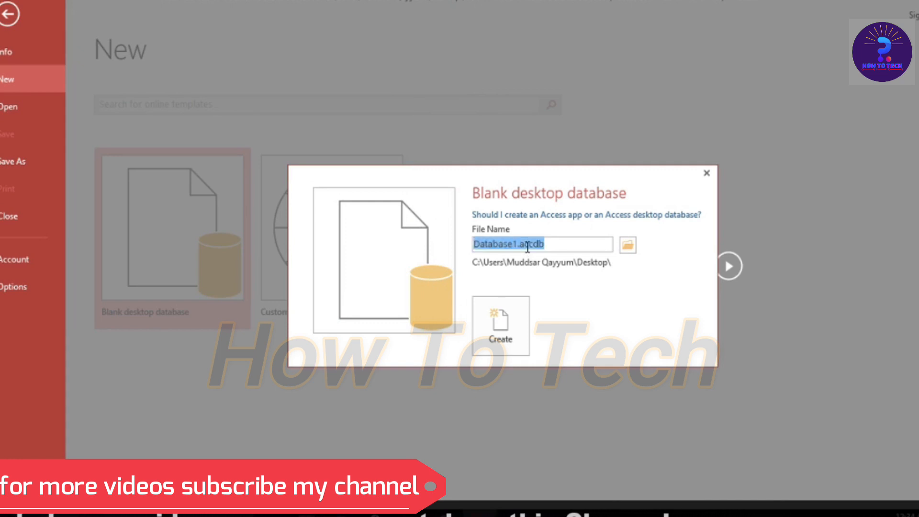
pyautogui.press('BackSpace')
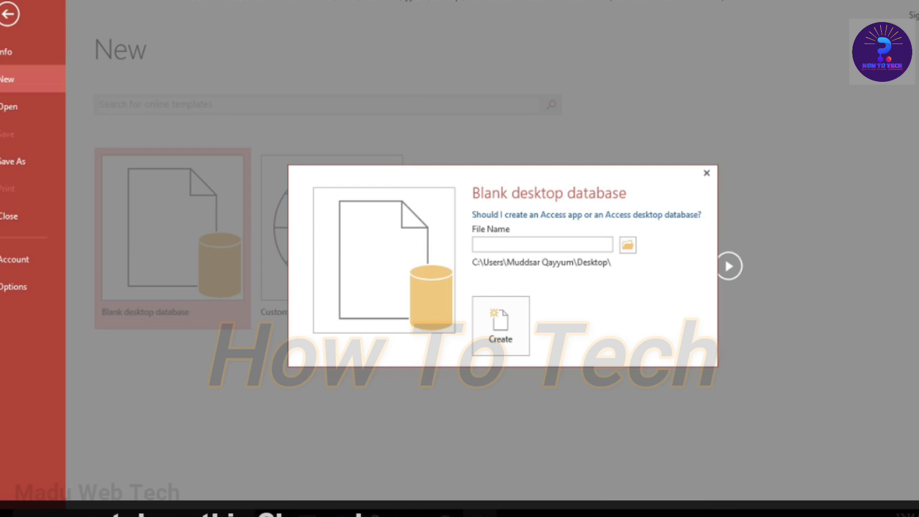
pyautogui.write('Library')
pyautogui.click(500, 340)
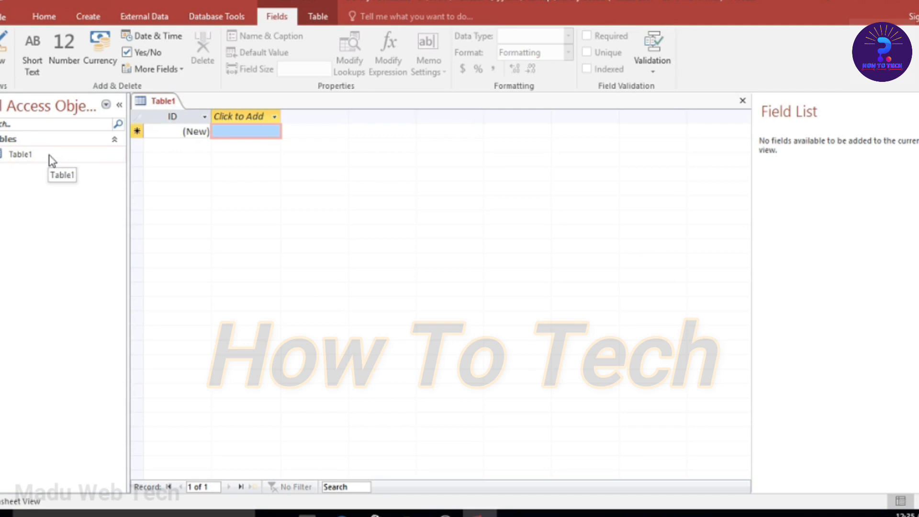
# - Save the default table Table1 under the name Book
pyautogui.rightClick(52, 159)
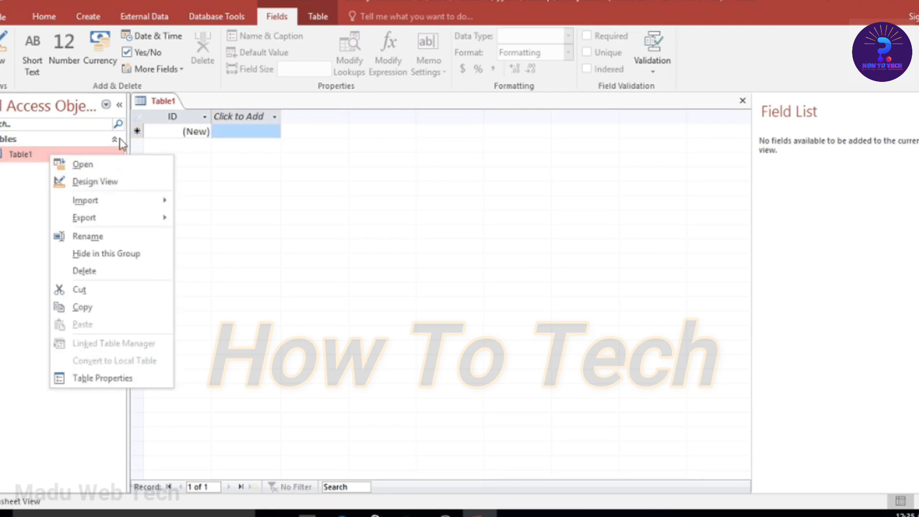
pyautogui.click(158, 105)
pyautogui.rightClick(159, 103)
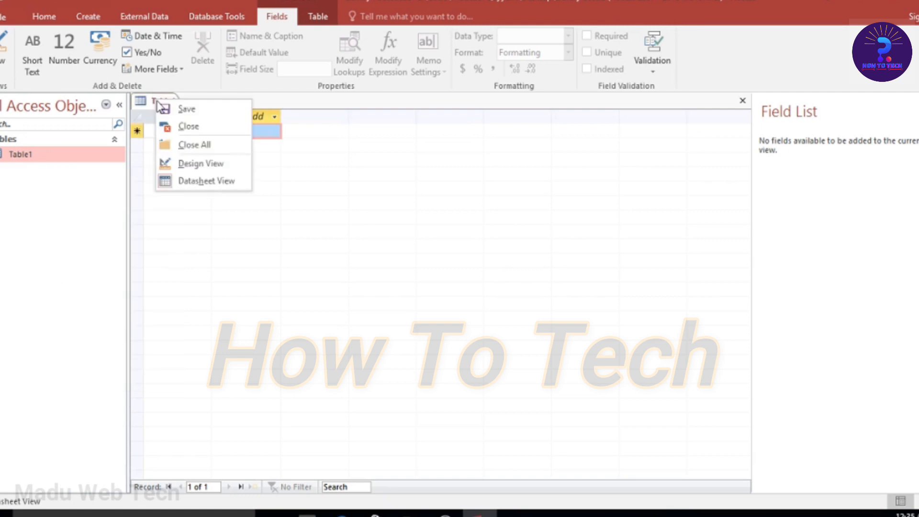
pyautogui.click(184, 109)
pyautogui.press('BackSpace')
pyautogui.press('capslock')
pyautogui.write('B')
pyautogui.press('capslock')
pyautogui.write('ook')
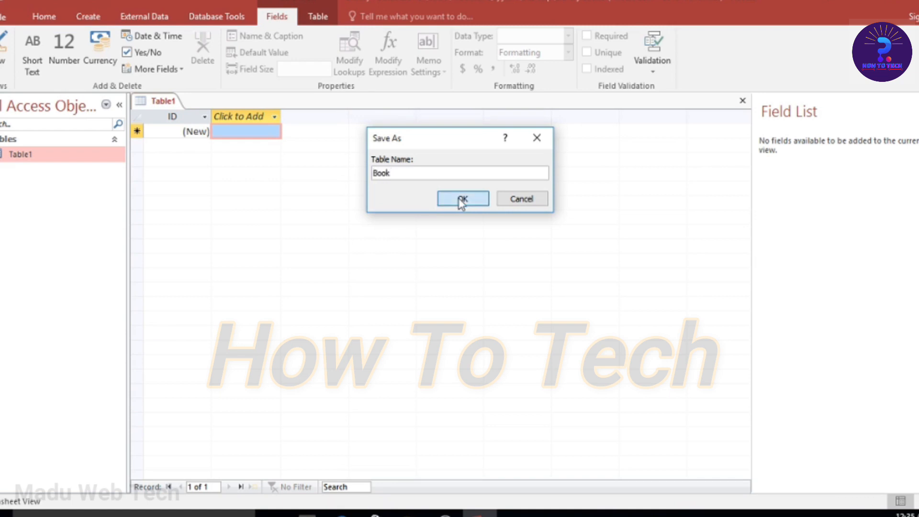
pyautogui.click(459, 200)
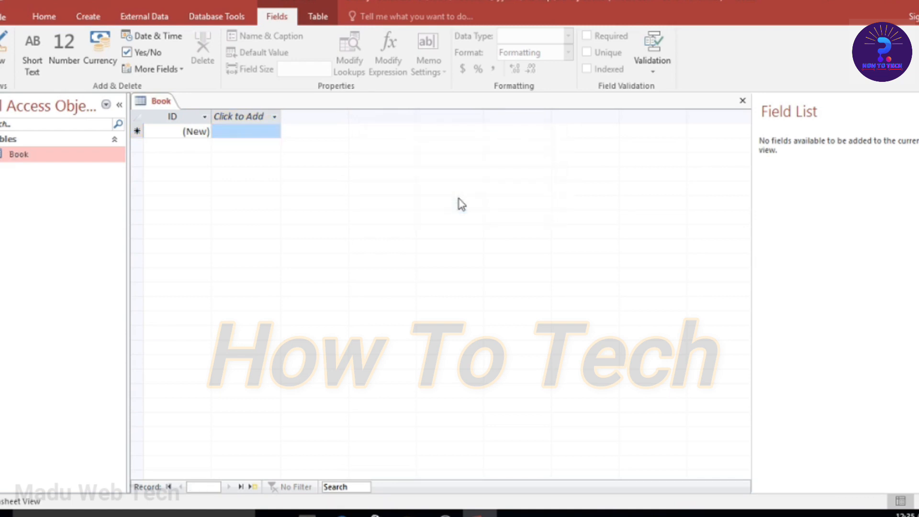
# - Open the Book table in Design View and add a Book_Name field below ID
pyautogui.rightClick(103, 154)
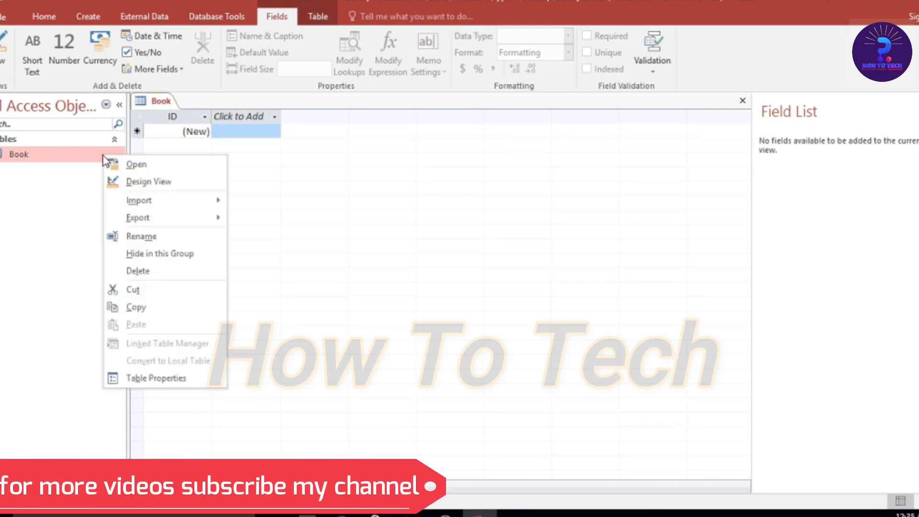
pyautogui.click(148, 188)
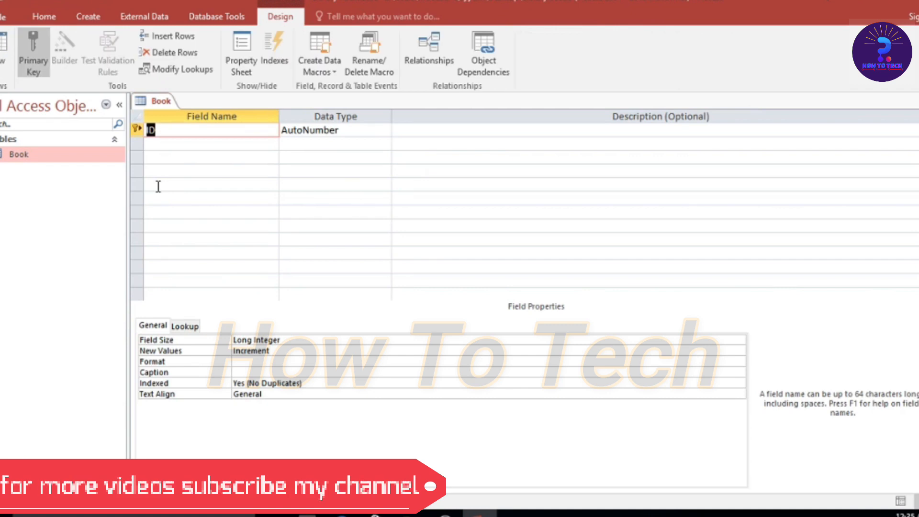
pyautogui.click(172, 145)
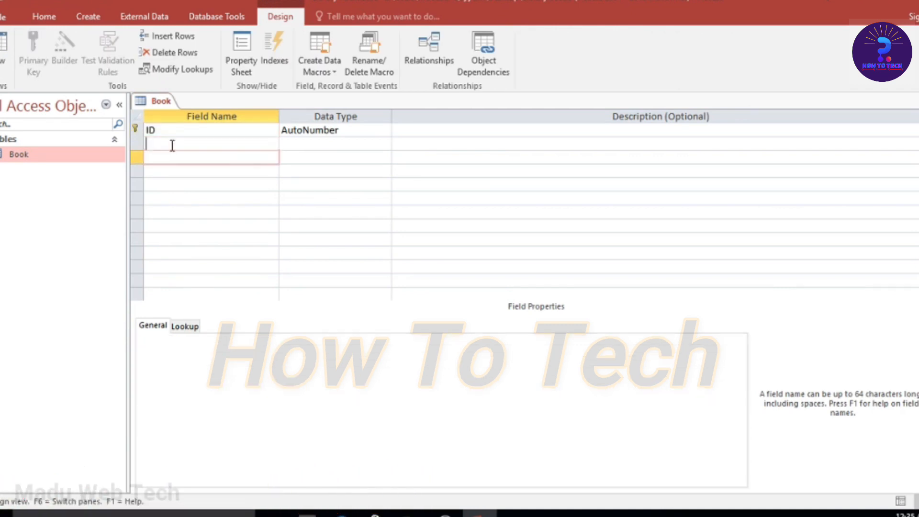
pyautogui.write('Book')
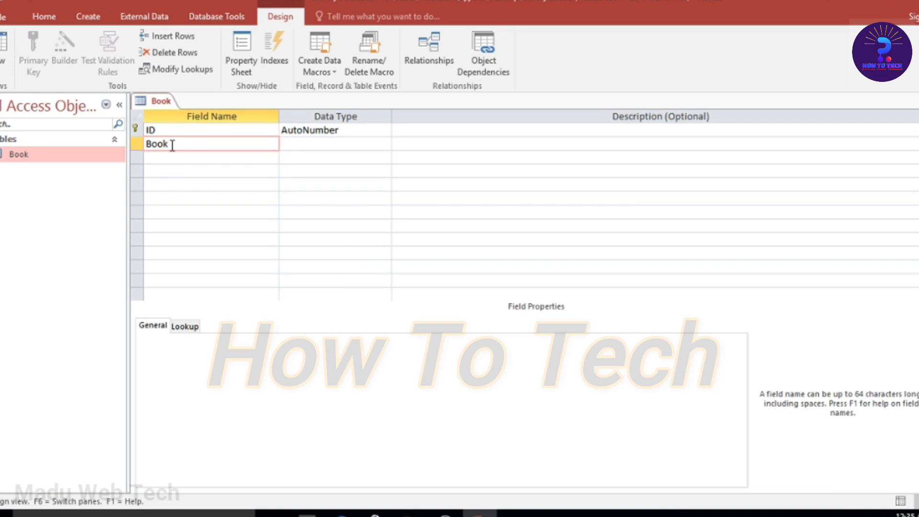
pyautogui.write(' N')
# - Add an Author field below Book_Name in the Book table
pyautogui.click(181, 163)
pyautogui.press('capslock')
pyautogui.press('capslock')
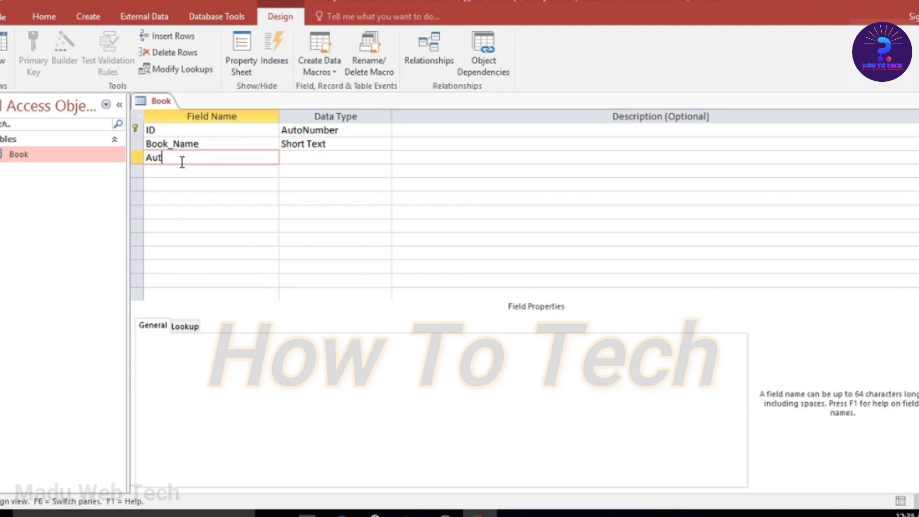
pyautogui.write('Author')
# - Add a Serail_No field with the Short Text data type below Author
pyautogui.click(187, 171)
pyautogui.press('capslock')
pyautogui.write('S')
pyautogui.press('capslock')
pyautogui.write('era')
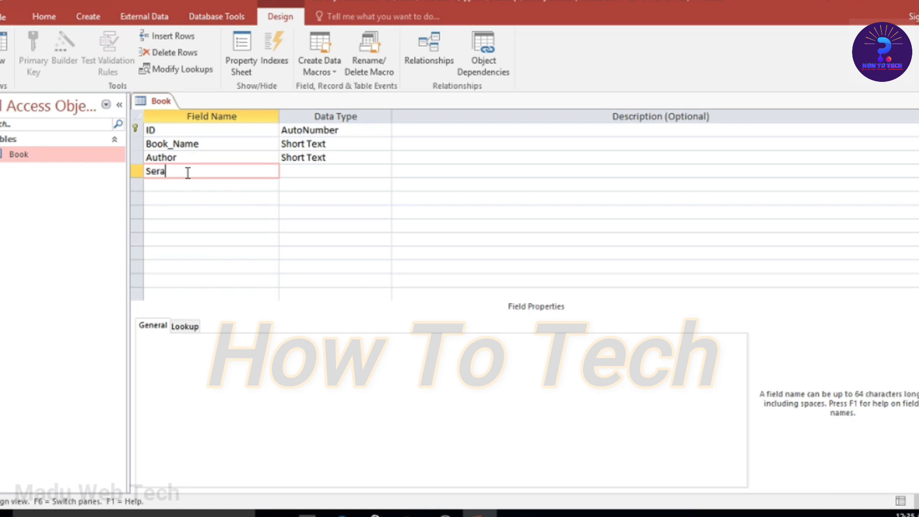
pyautogui.write('il_')
pyautogui.press('capslock')
pyautogui.write('N')
pyautogui.press('capslock')
pyautogui.click(303, 173)
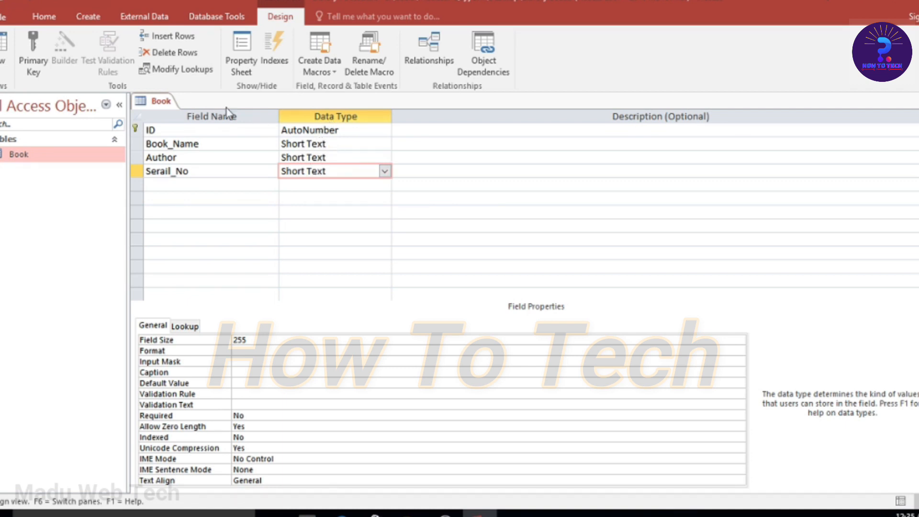
# - Save the Book table's design and close the table
pyautogui.rightClick(154, 99)
pyautogui.click(172, 108)
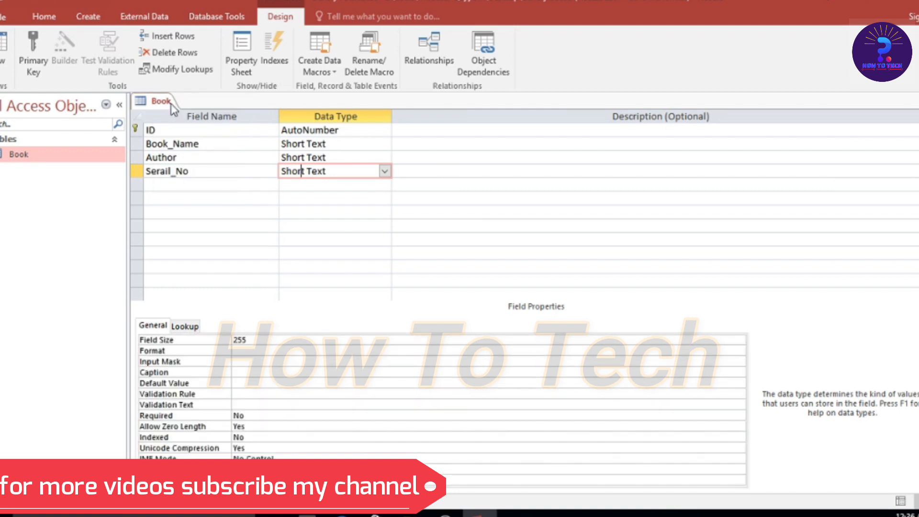
pyautogui.rightClick(162, 104)
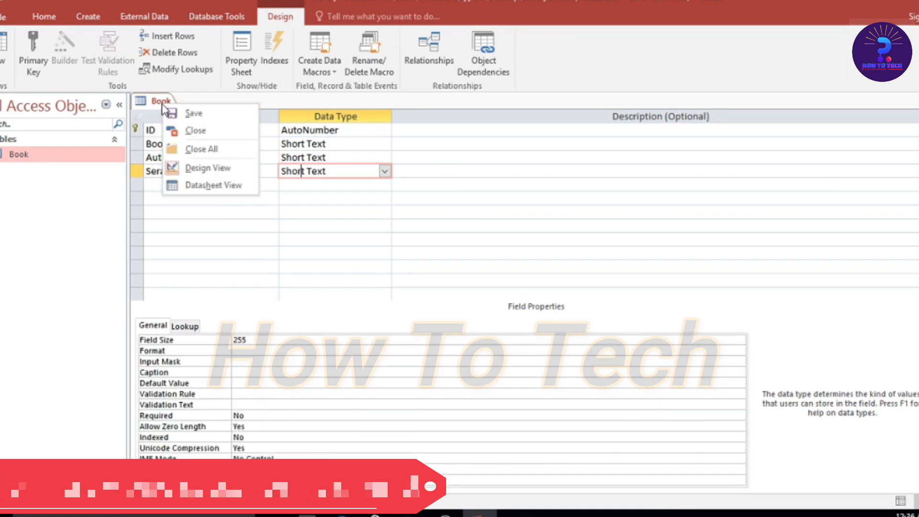
pyautogui.click(192, 129)
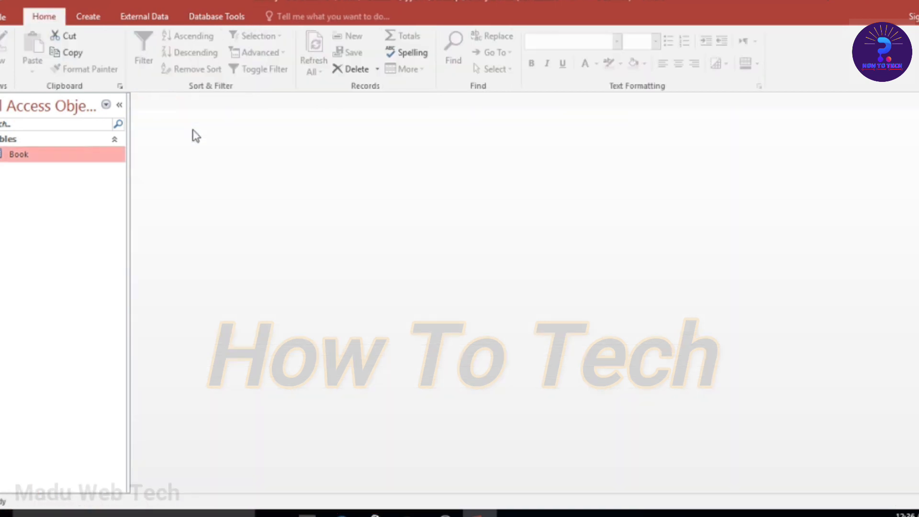
# - Create a second table and save it under the name User
pyautogui.click(89, 19)
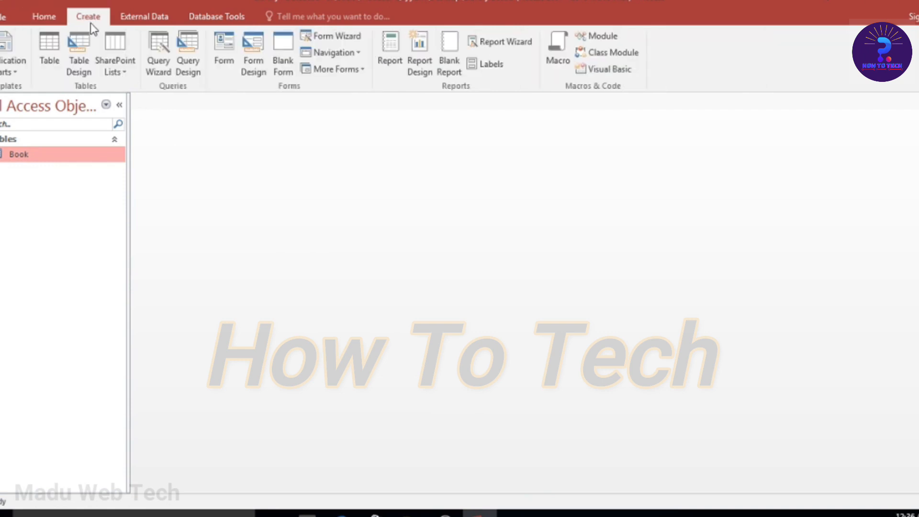
pyautogui.click(50, 58)
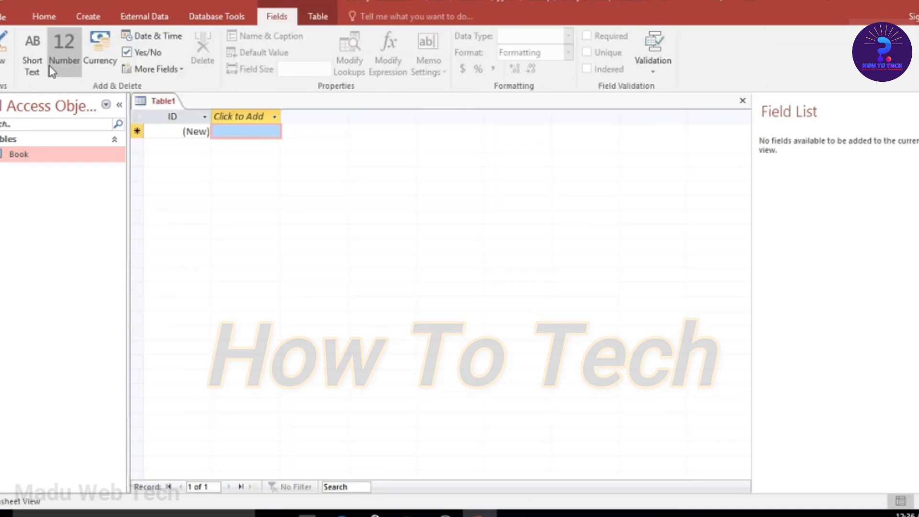
pyautogui.rightClick(159, 102)
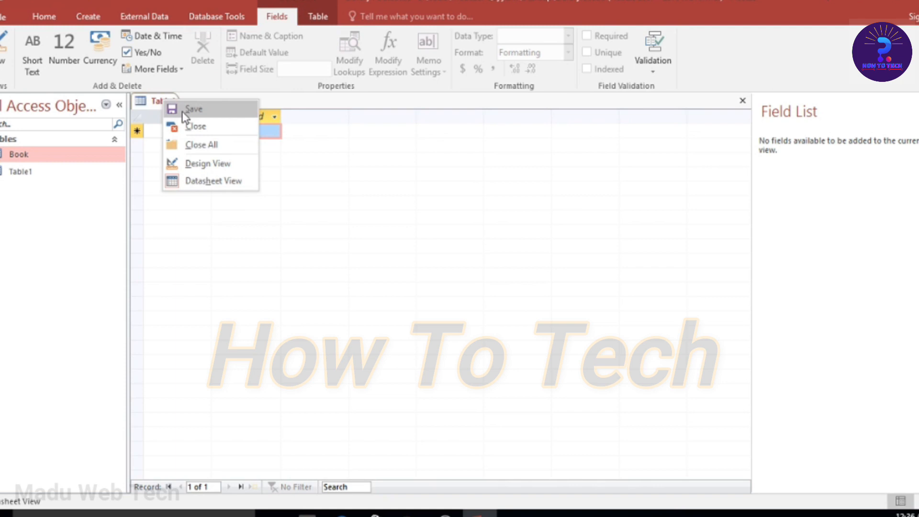
pyautogui.click(182, 110)
pyautogui.press('BackSpace')
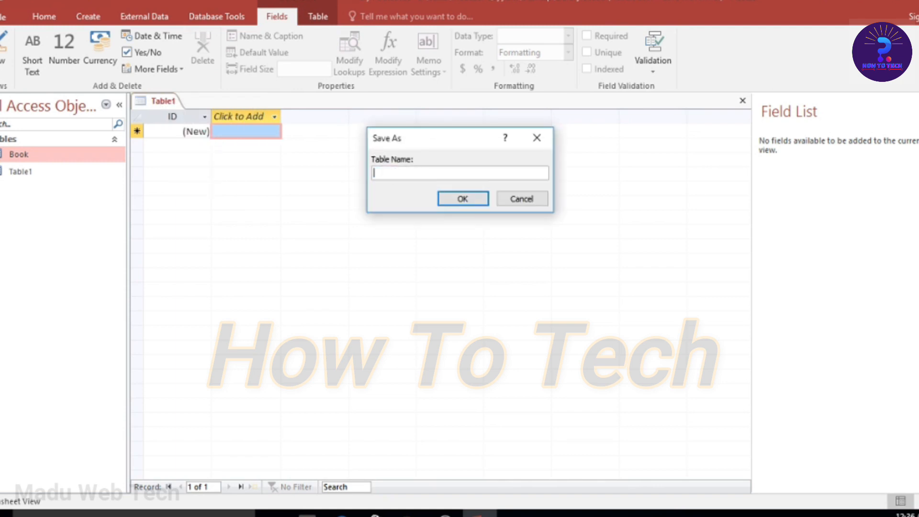
pyautogui.press('capslock')
pyautogui.write('U')
pyautogui.press('capslock')
pyautogui.click(460, 201)
# - Switch the User table to Design View and add a User_Role field below ID
pyautogui.rightClick(151, 106)
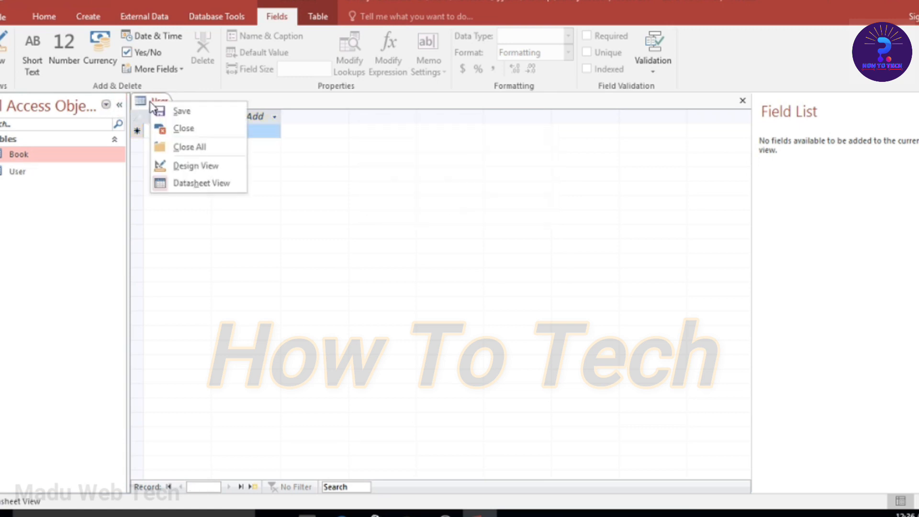
pyautogui.click(195, 168)
pyautogui.click(212, 145)
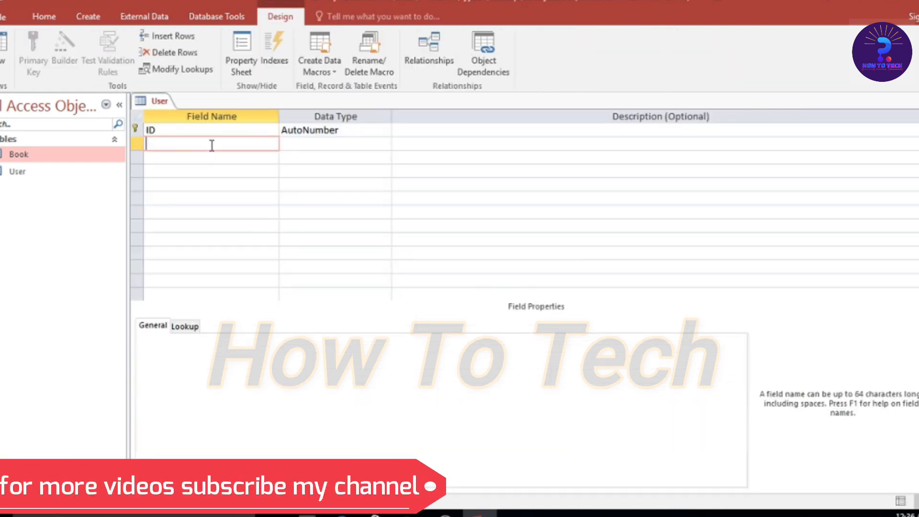
pyautogui.press('capslock')
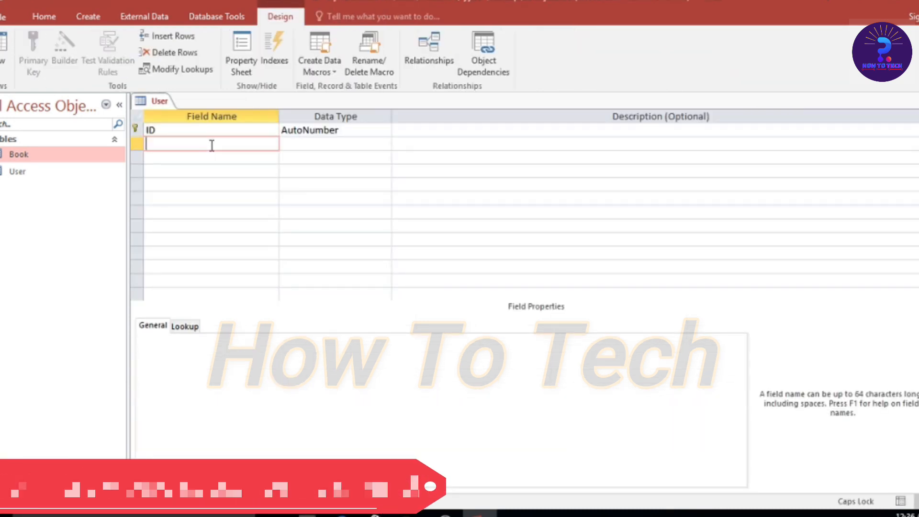
pyautogui.write('U')
pyautogui.press('capslock')
pyautogui.write('ser_')
pyautogui.press('capslock')
pyautogui.write('R')
pyautogui.press('capslock')
pyautogui.write('ole')
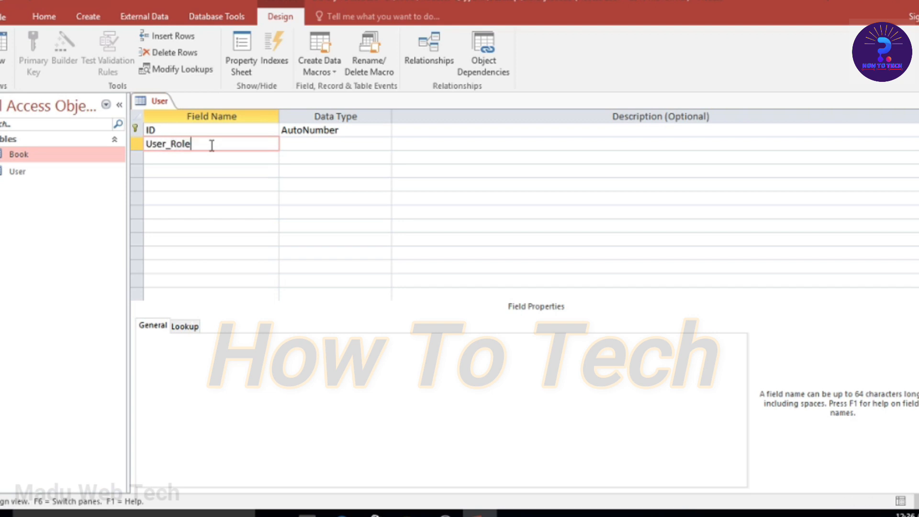
# - Save the User table's design and close the table
pyautogui.rightClick(159, 102)
pyautogui.press('Escape')
pyautogui.rightClick(158, 105)
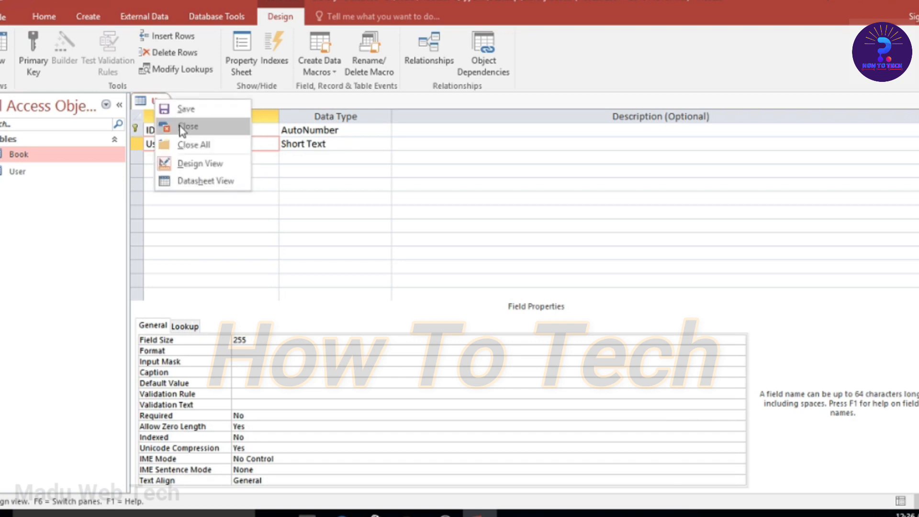
pyautogui.click(185, 126)
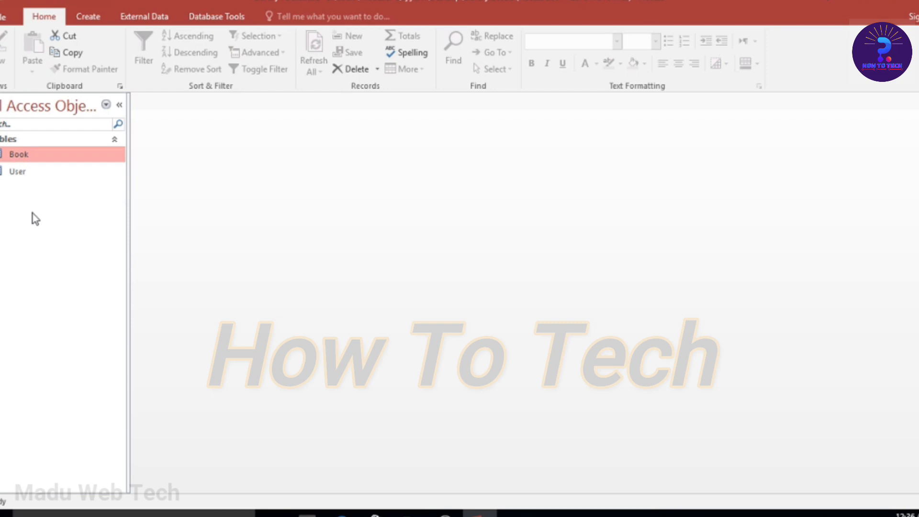
# - Create a third table and save it under the name Menu
pyautogui.click(91, 20)
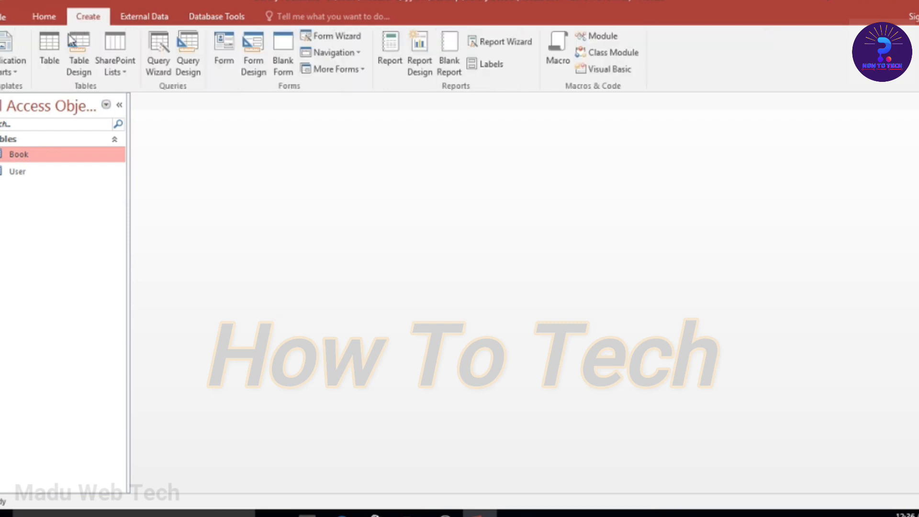
pyautogui.click(50, 58)
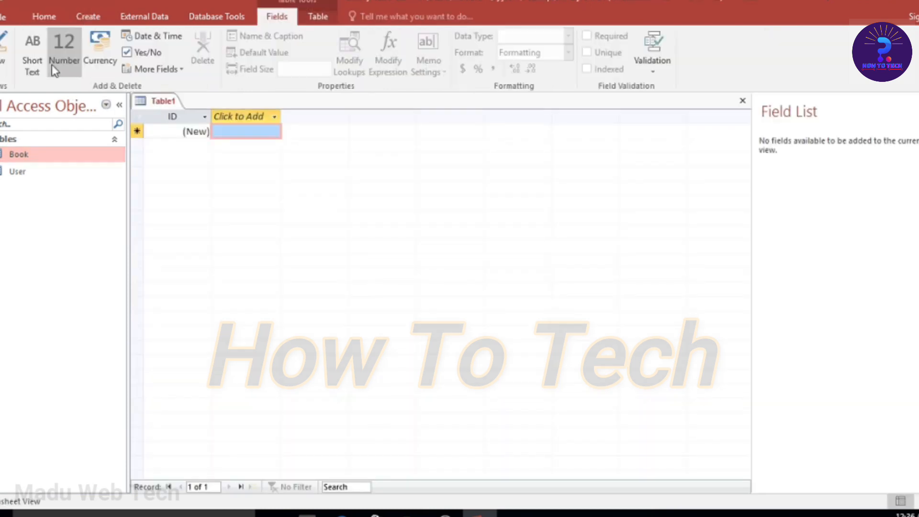
pyautogui.rightClick(164, 102)
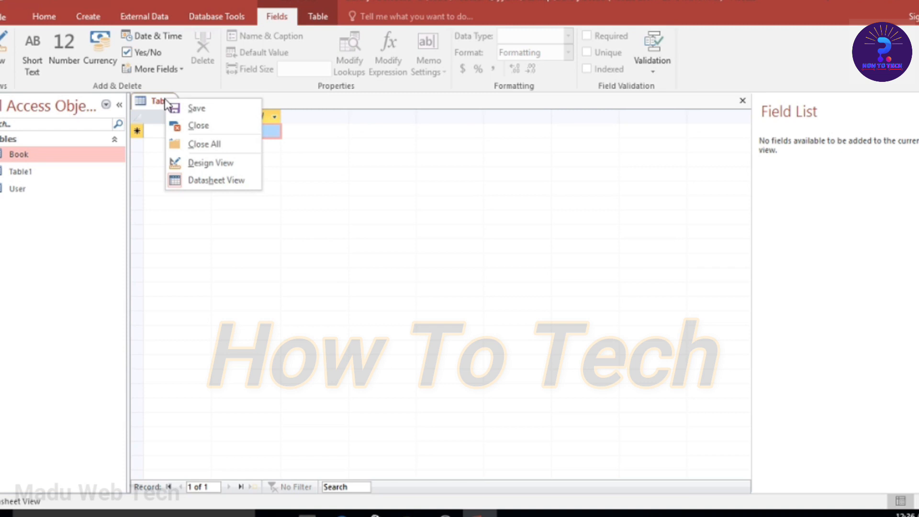
pyautogui.click(196, 109)
pyautogui.press('BackSpace')
pyautogui.press('capslock')
pyautogui.write('M')
pyautogui.press('capslock')
pyautogui.write('e')
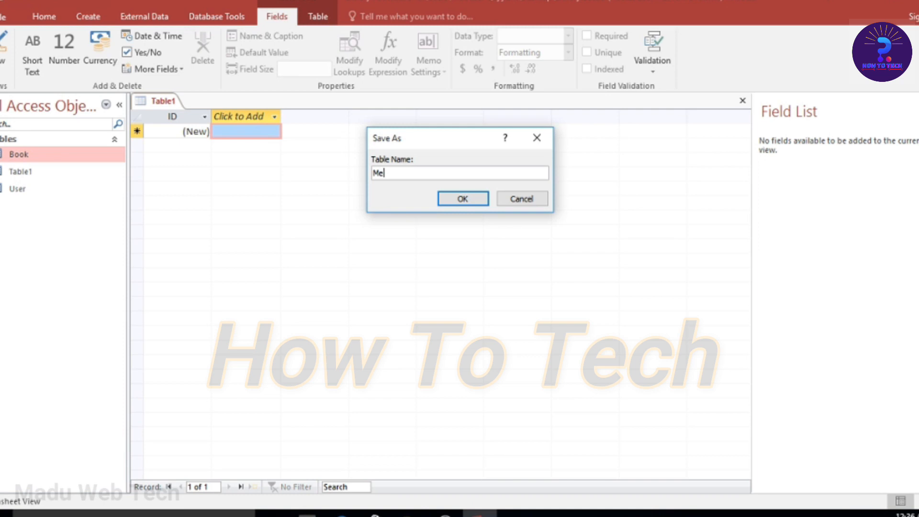
pyautogui.write('nu')
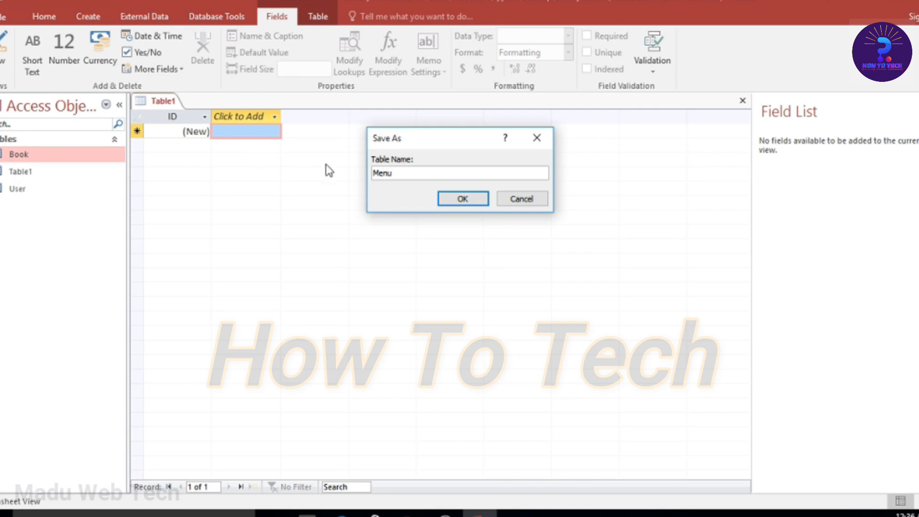
pyautogui.click(463, 200)
# - Switch the Menu table to Design View and add Book and User fields below ID
pyautogui.rightClick(159, 102)
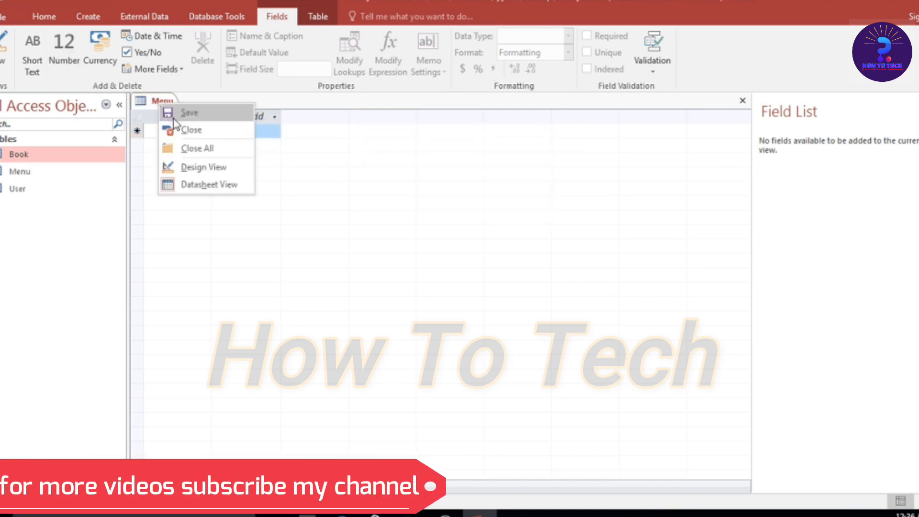
pyautogui.click(199, 168)
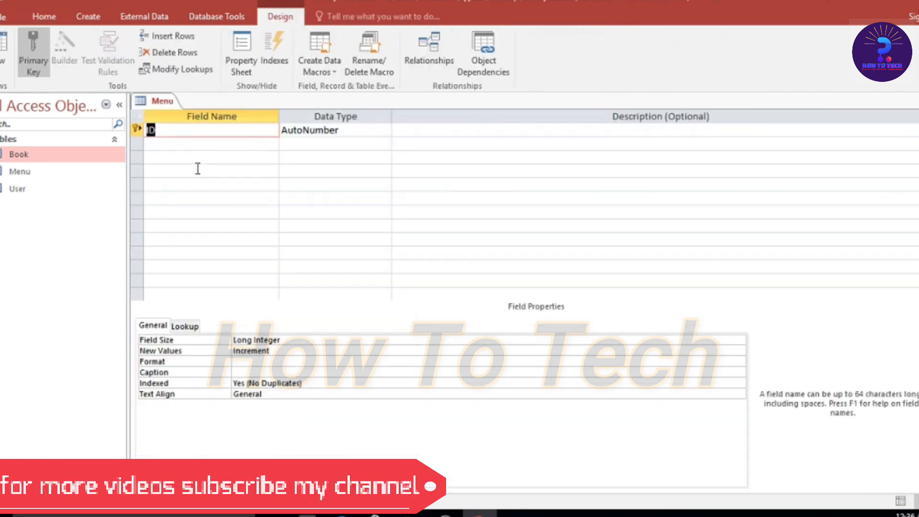
pyautogui.click(184, 142)
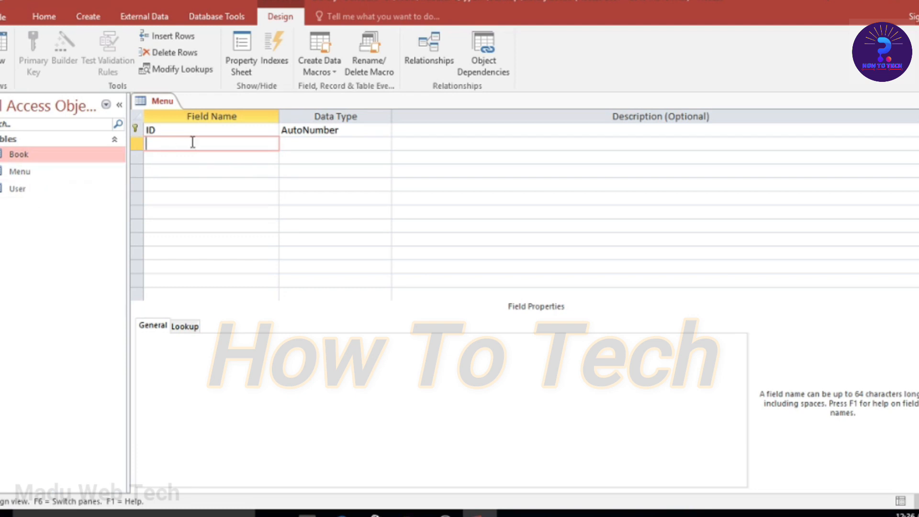
pyautogui.write('Book')
pyautogui.click(193, 158)
pyautogui.press('capslock')
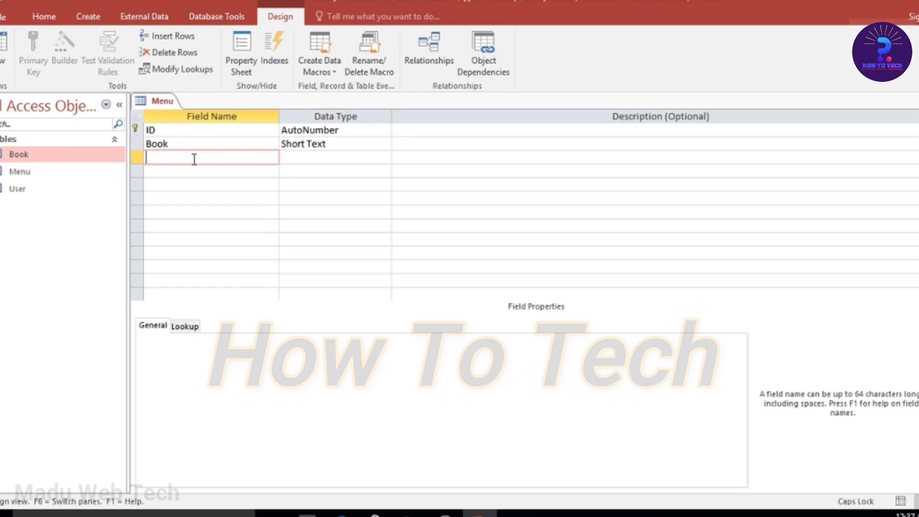
pyautogui.write('U')
pyautogui.press('capslock')
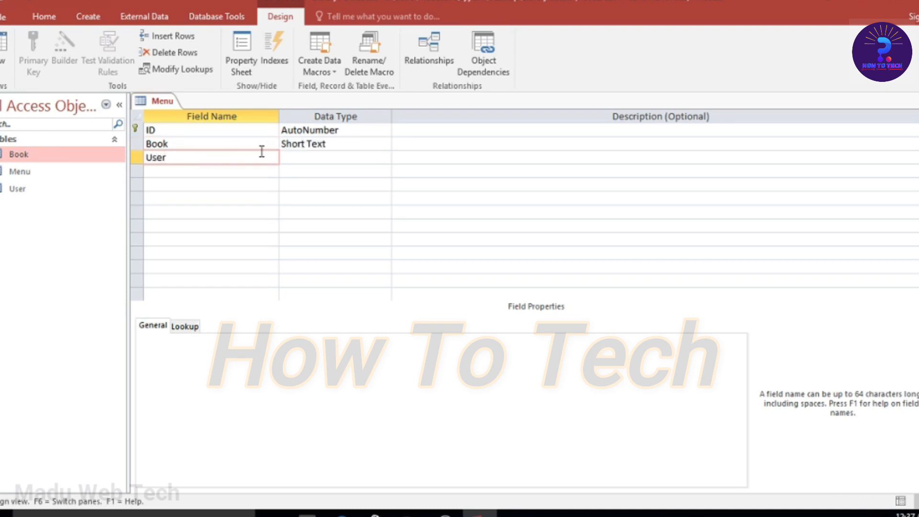
# - Set the data type of the Book and User fields in the Menu table to Number
pyautogui.click(318, 144)
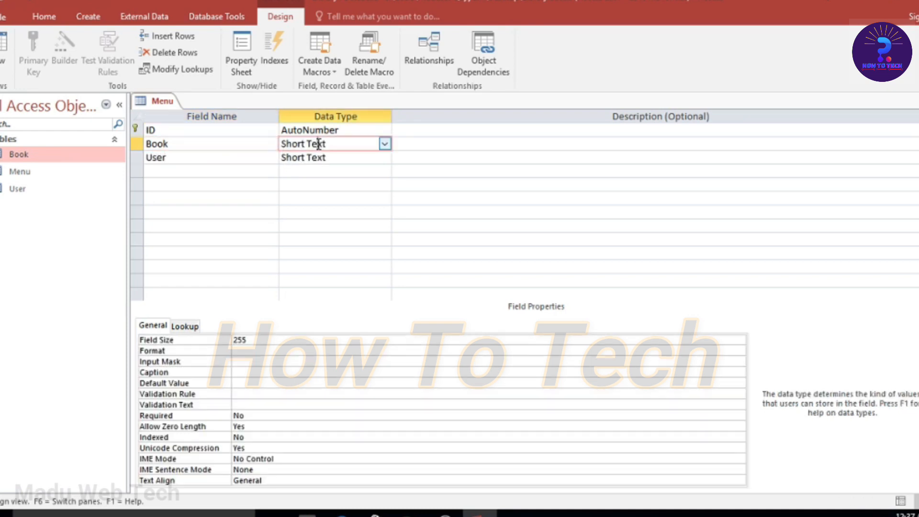
pyautogui.click(386, 145)
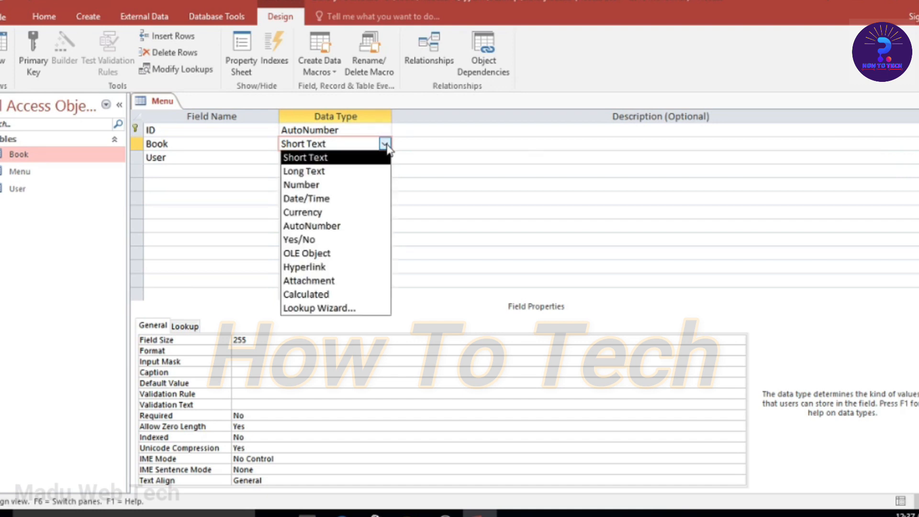
pyautogui.click(320, 188)
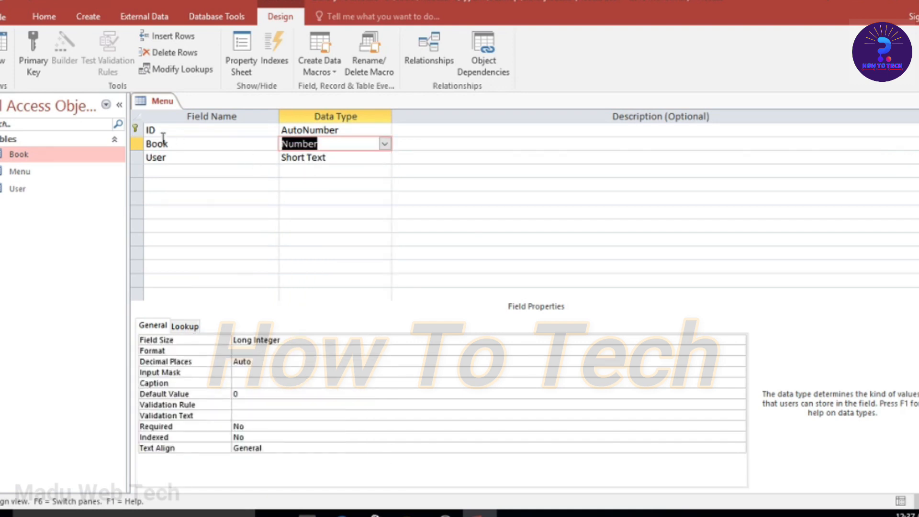
pyautogui.click(356, 157)
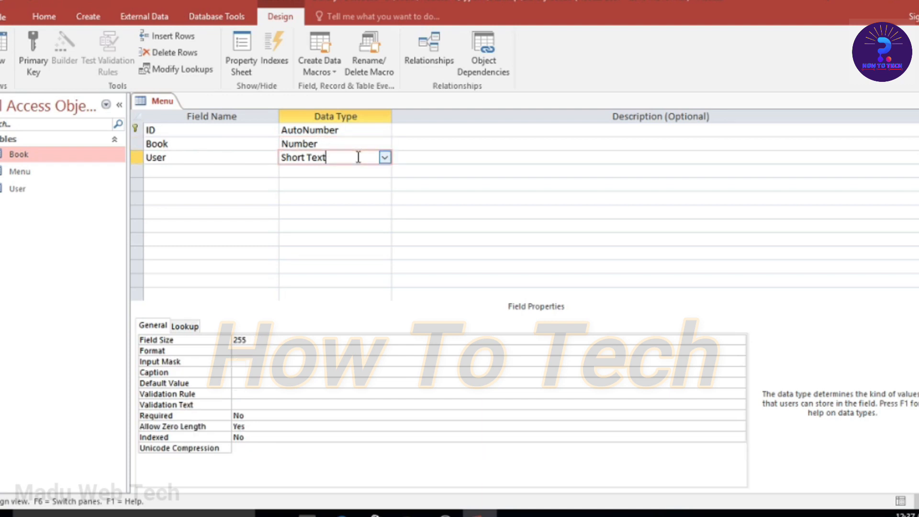
pyautogui.click(385, 158)
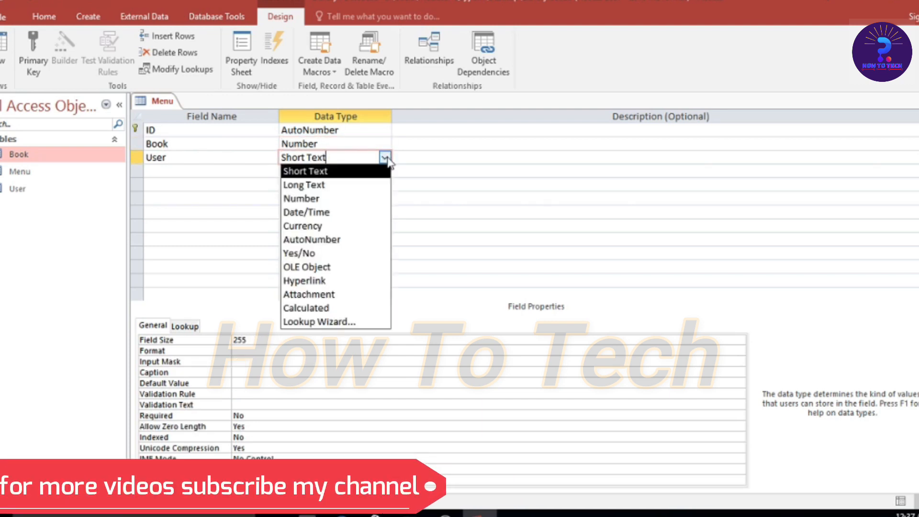
pyautogui.click(311, 198)
# - Add a First Name field below User in the Menu table
pyautogui.click(177, 171)
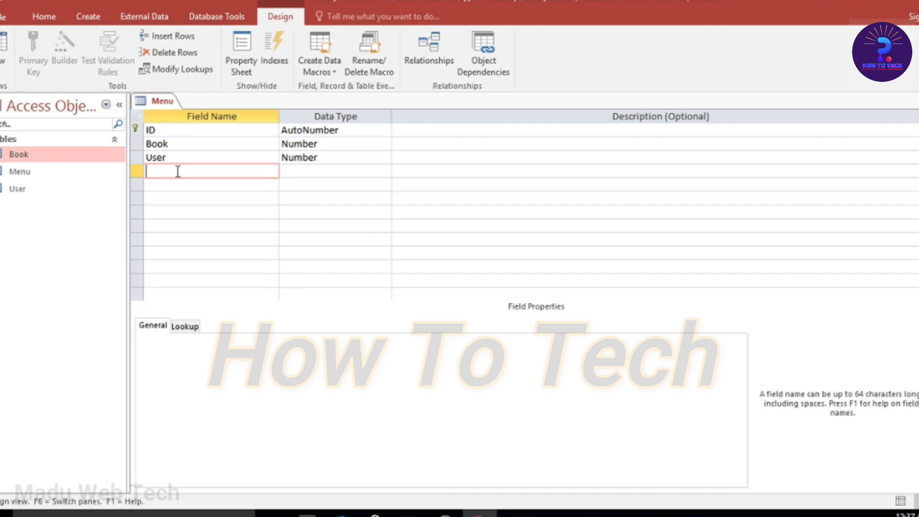
pyautogui.press('capslock')
pyautogui.write('F')
pyautogui.press('capslock')
pyautogui.write('irst')
pyautogui.press('capslock')
pyautogui.write('N')
pyautogui.press('capslock')
pyautogui.write('ame')
# - Add a Last Name field below First Name in the Menu table
pyautogui.click(197, 187)
pyautogui.press('capslock')
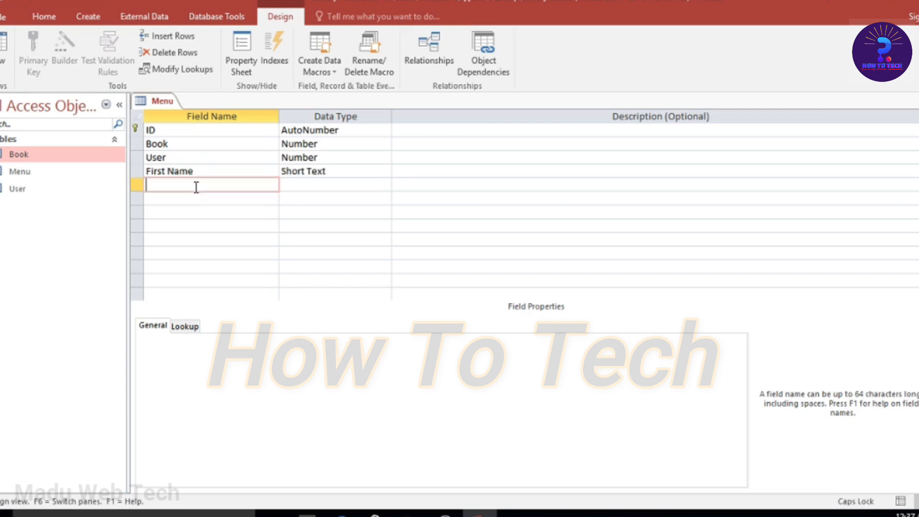
pyautogui.press('capslock')
pyautogui.write('Last')
pyautogui.press('capslock')
pyautogui.write('N')
pyautogui.press('capslock')
pyautogui.write('ame')
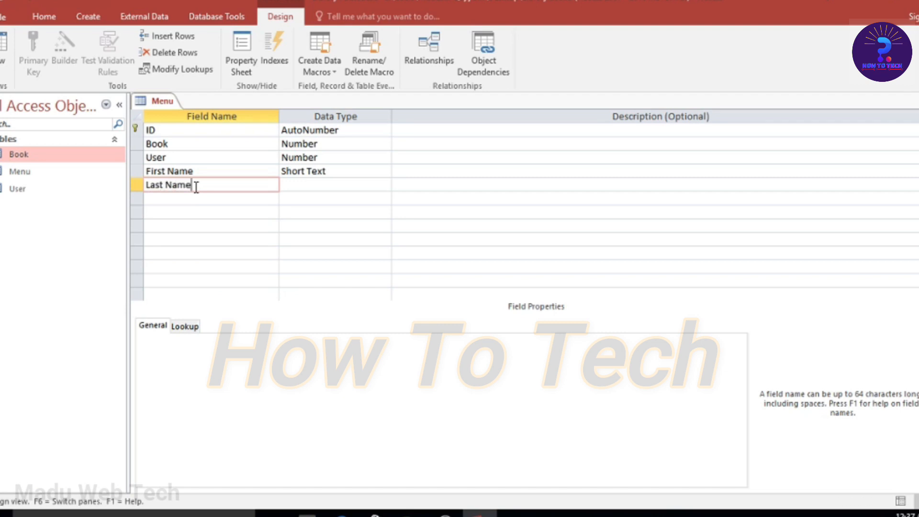
# - Add an issue date field with the Date/Time data type below Last Name in the Menu table
pyautogui.click(197, 200)
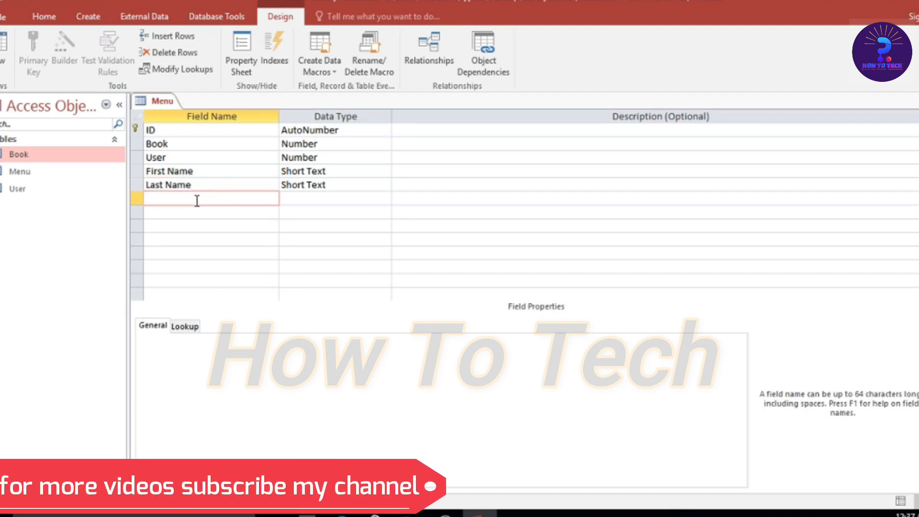
pyautogui.press('capslock')
pyautogui.press('capslock')
pyautogui.write('issue date')
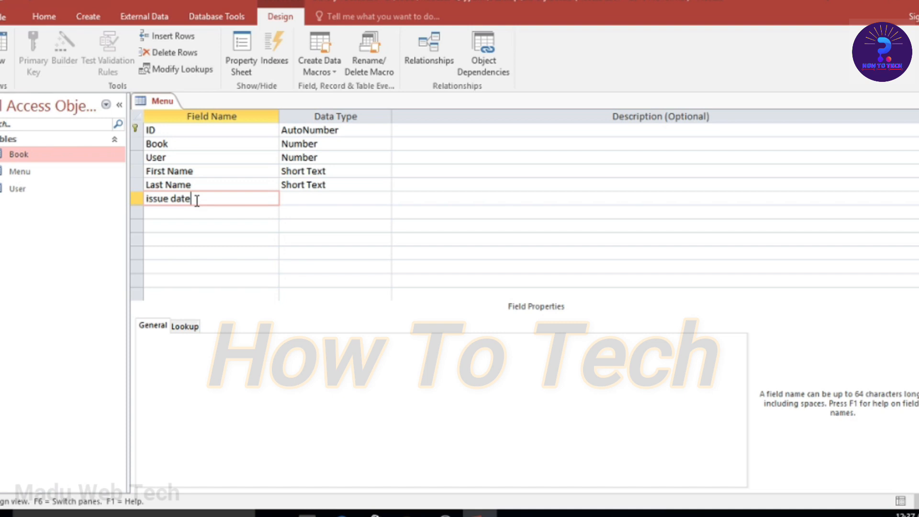
pyautogui.click(304, 198)
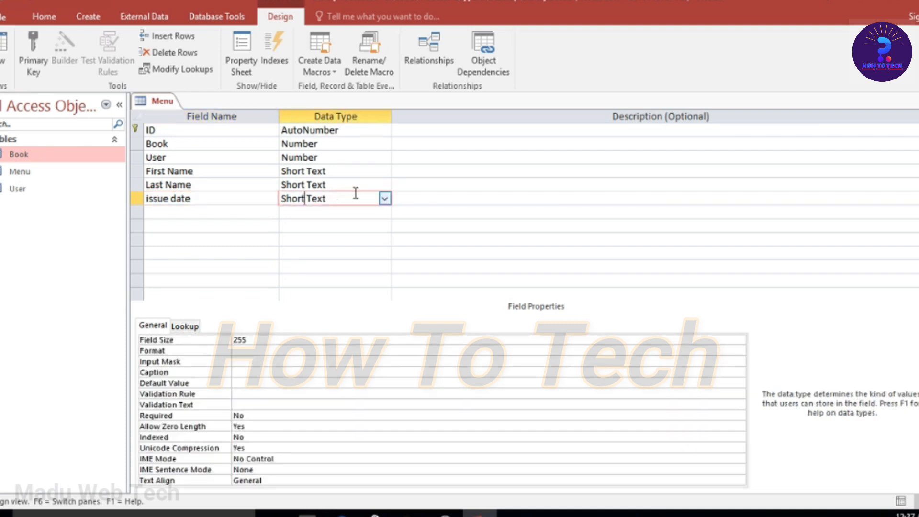
pyautogui.click(385, 199)
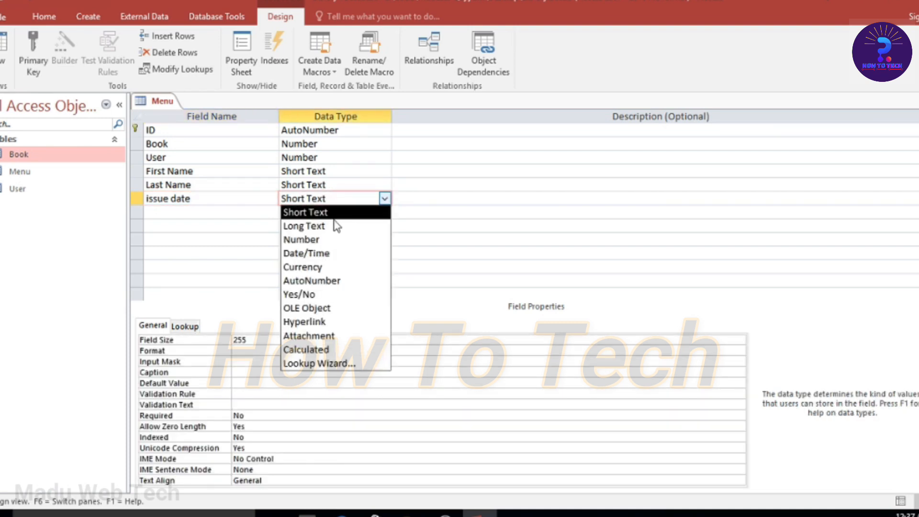
pyautogui.click(330, 255)
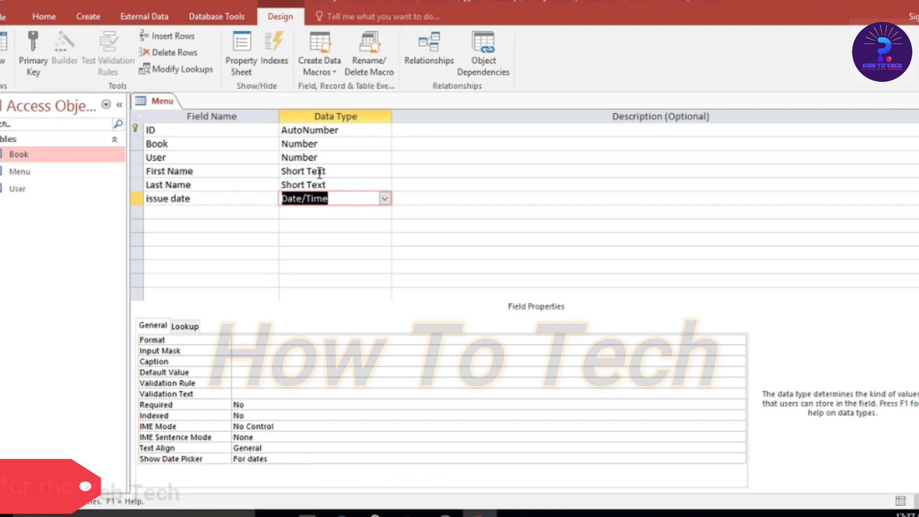
# - Save the Menu table's design and close the table
pyautogui.rightClick(160, 102)
pyautogui.click(177, 105)
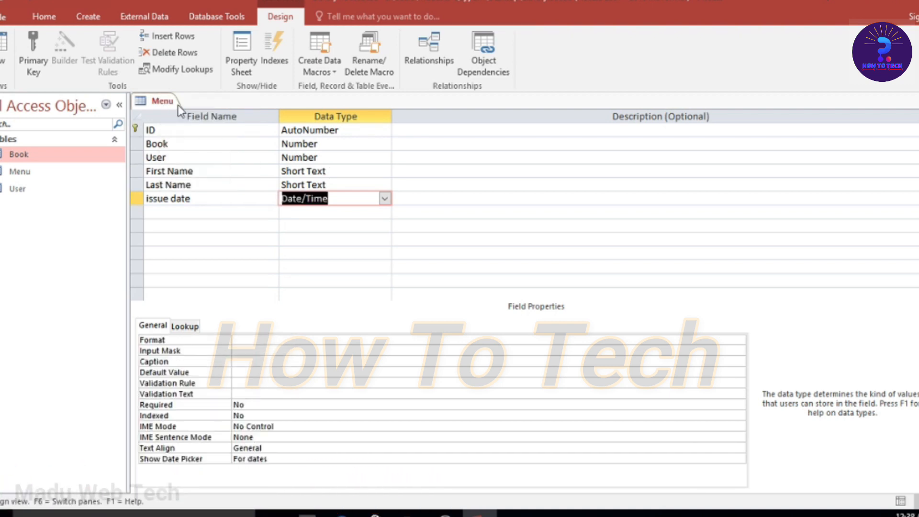
pyautogui.rightClick(164, 106)
pyautogui.click(188, 128)
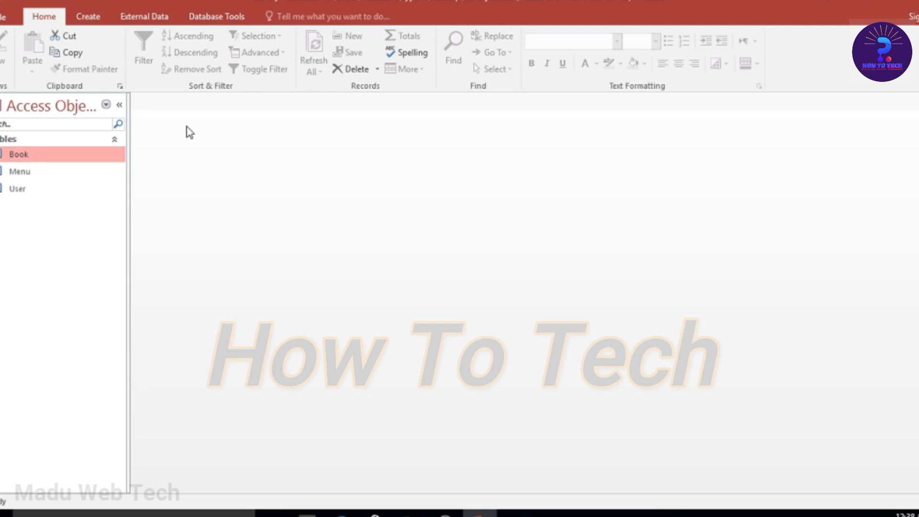
# - Create a simple detail query with the Query Wizard that includes all fields of the Menu table
pyautogui.click(44, 180)
pyautogui.click(94, 21)
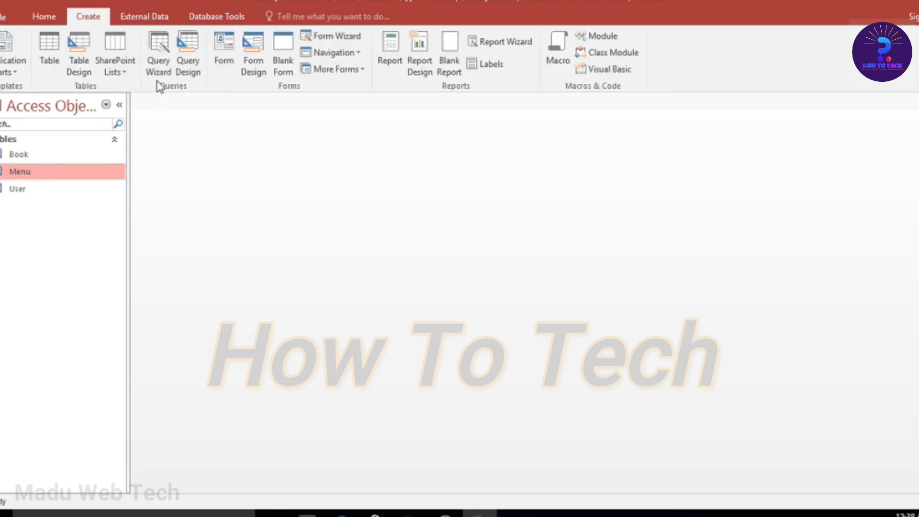
pyautogui.click(162, 62)
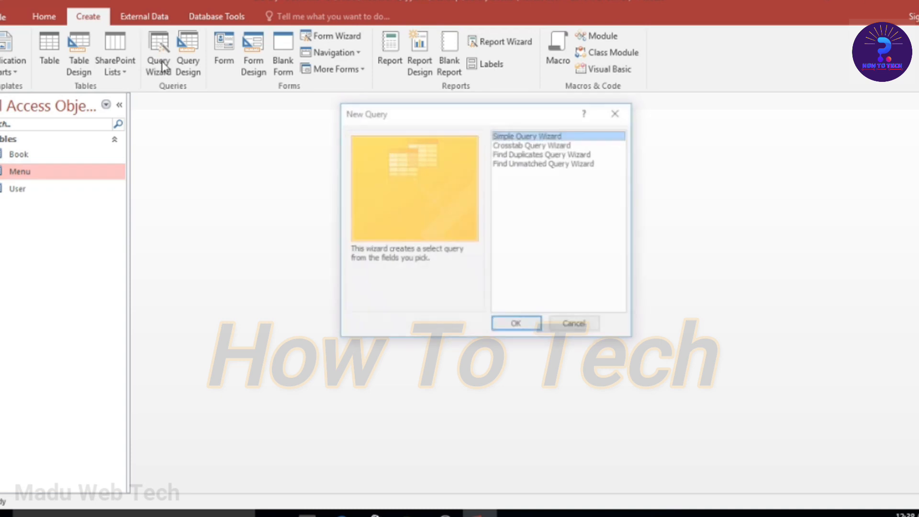
pyautogui.click(525, 328)
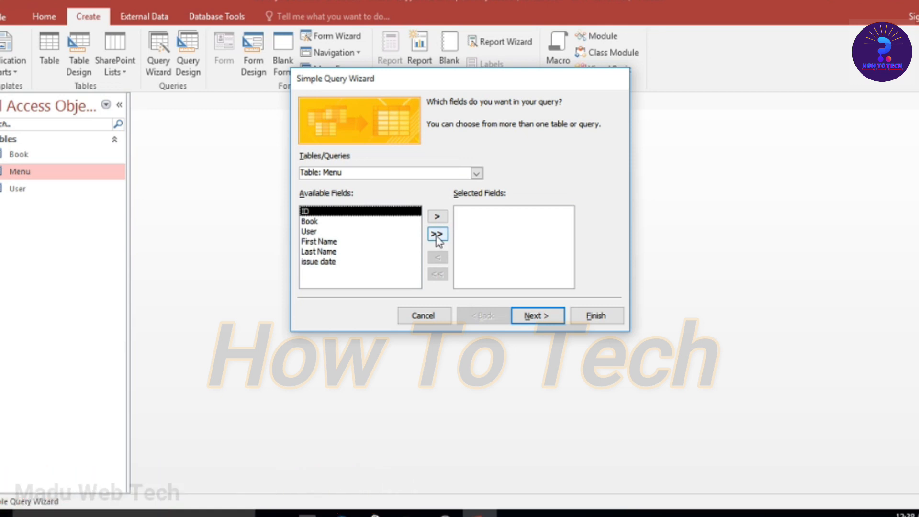
pyautogui.click(437, 235)
pyautogui.click(538, 323)
pyautogui.click(538, 322)
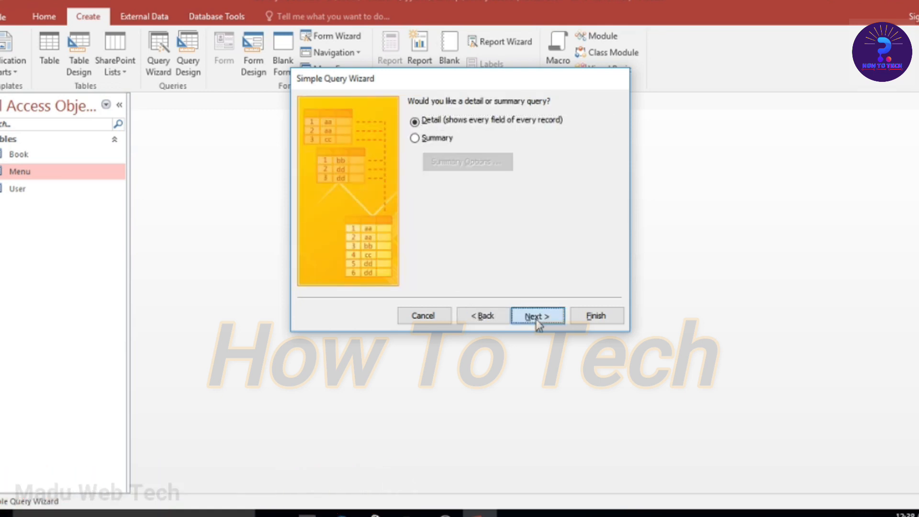
pyautogui.click(574, 317)
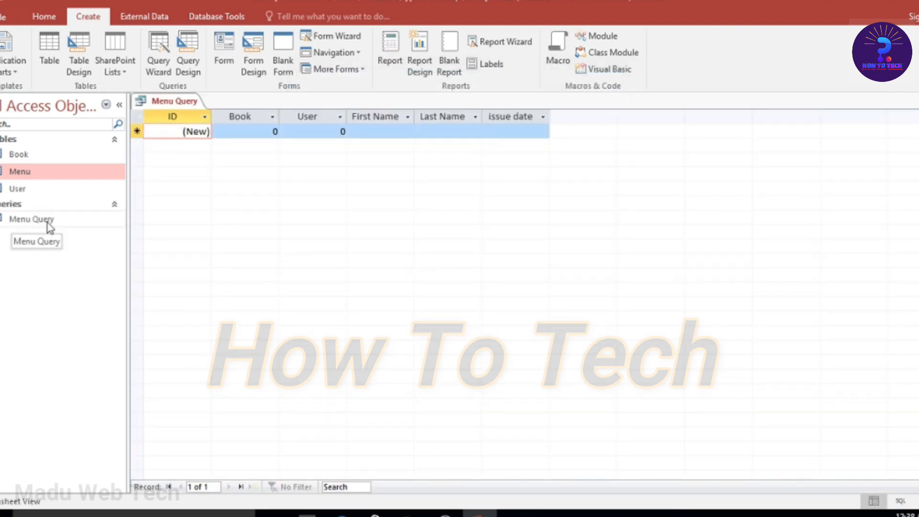
# - Select the Menu Query object and close its open datasheet
pyautogui.click(48, 221)
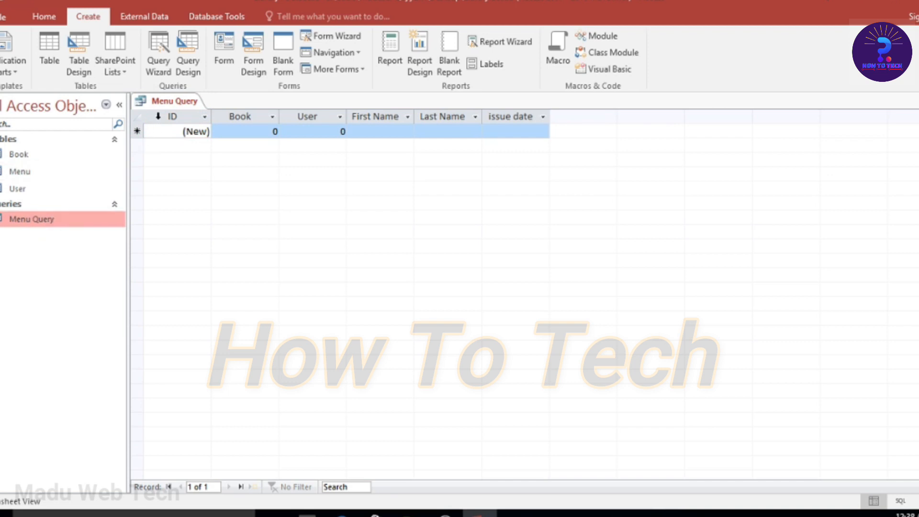
pyautogui.rightClick(167, 102)
pyautogui.click(190, 130)
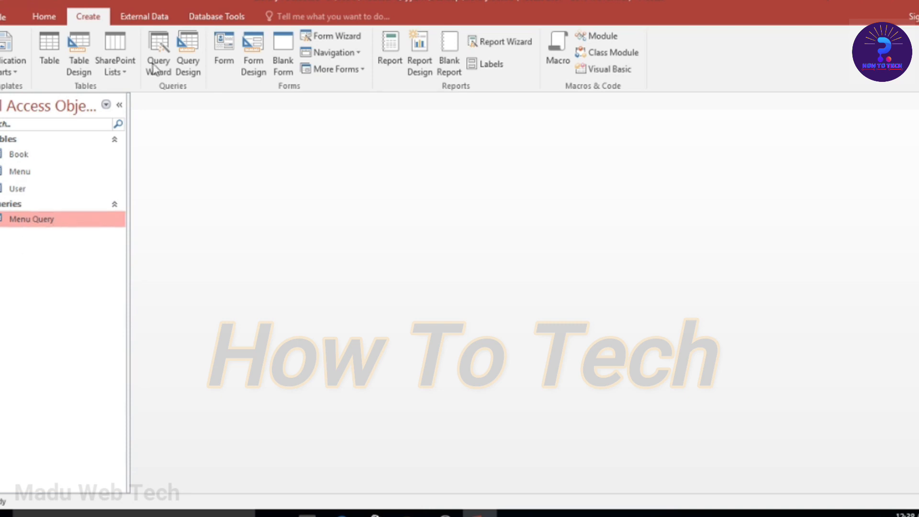
# - Add the Book, Menu and User tables to the relationships layout and arrange them with Menu below and between the others
pyautogui.click(220, 21)
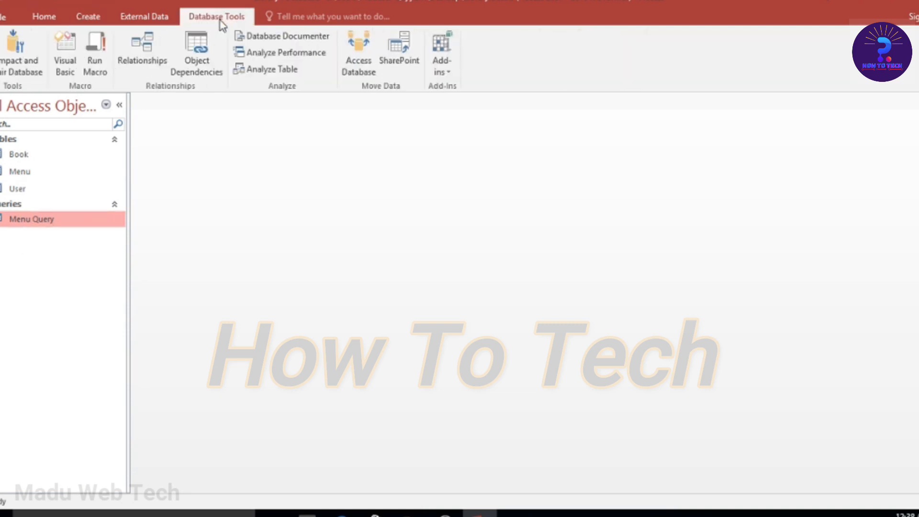
pyautogui.click(142, 71)
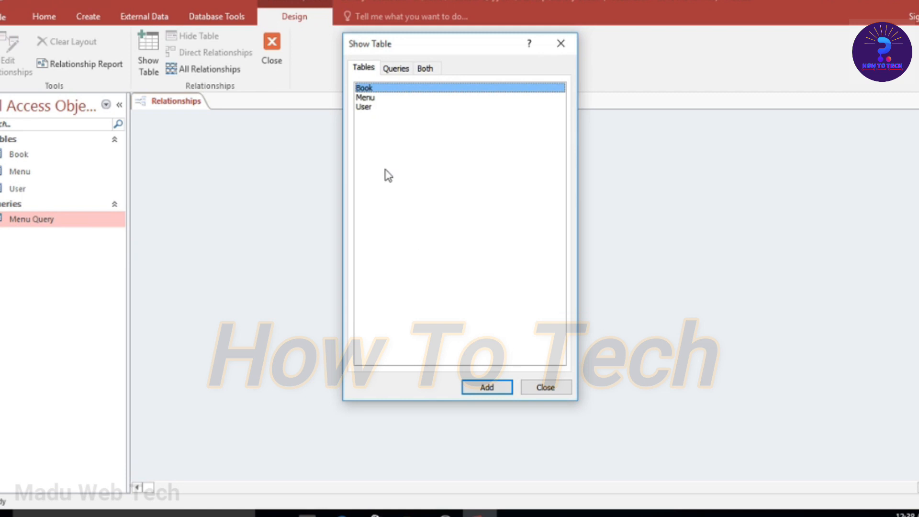
pyautogui.moveTo(371, 115); pyautogui.dragTo(377, 81)
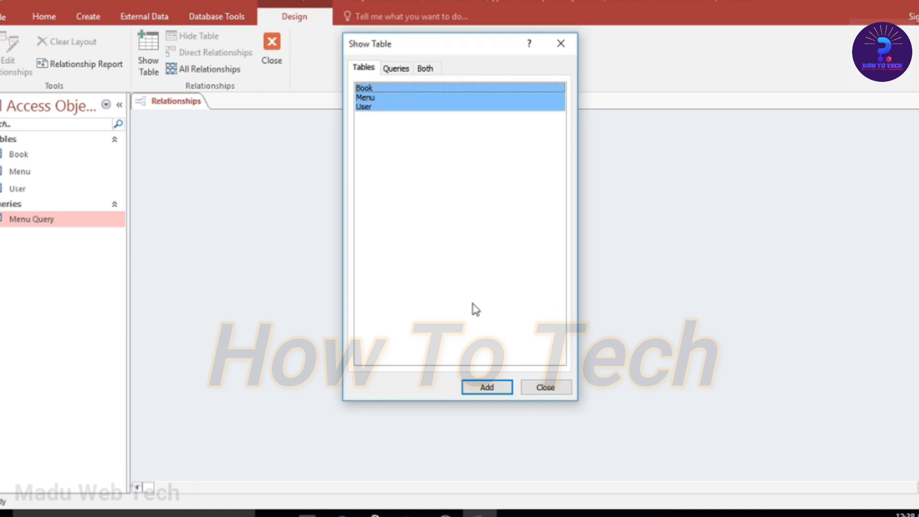
pyautogui.click(496, 388)
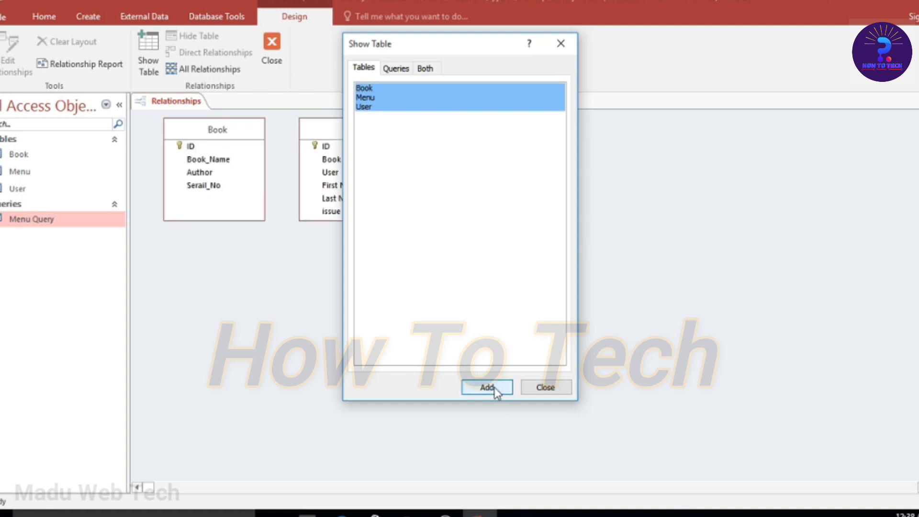
pyautogui.click(554, 390)
pyautogui.moveTo(348, 134); pyautogui.dragTo(447, 271)
pyautogui.moveTo(487, 134); pyautogui.dragTo(619, 132)
# - Create relationships from Book's ID to Menu's Book field and from User's ID to Menu's User field
pyautogui.moveTo(228, 129); pyautogui.dragTo(424, 302)
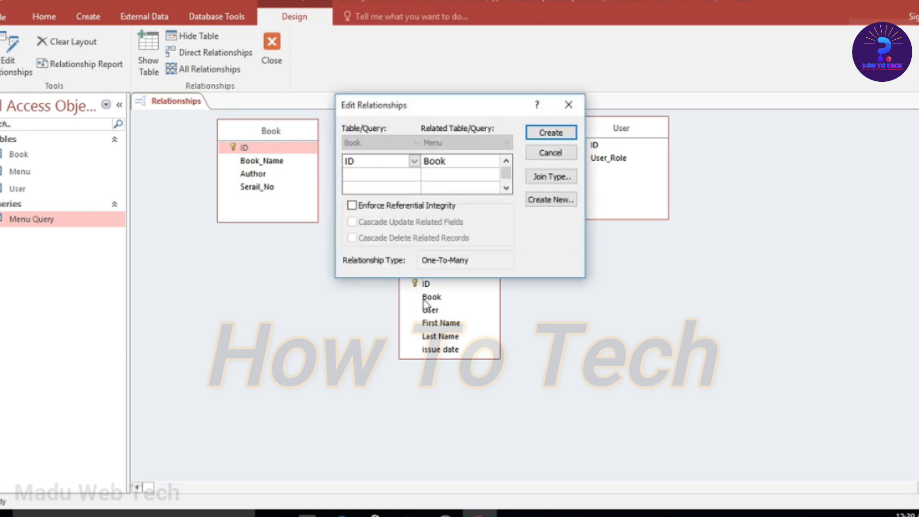
pyautogui.press('Return')
pyautogui.moveTo(628, 144); pyautogui.dragTo(441, 311)
pyautogui.press('Return')
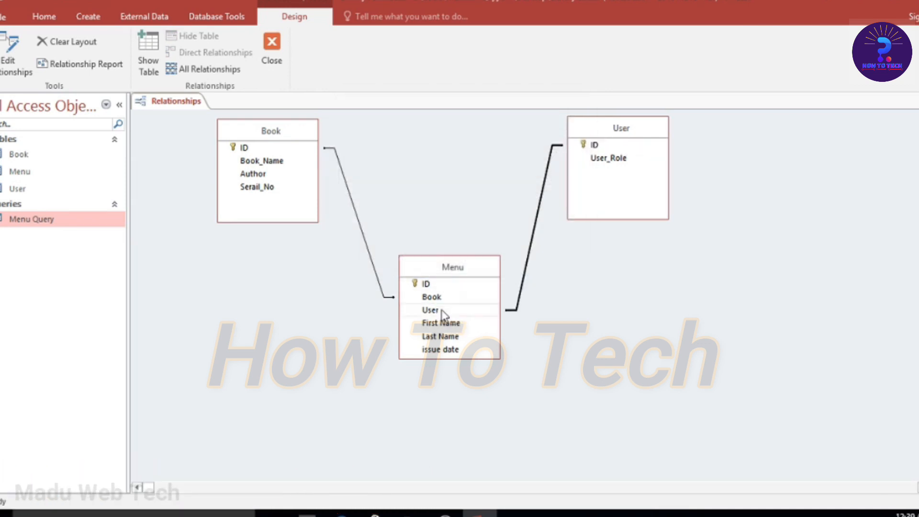
# - Save the relationships layout and close it
pyautogui.rightClick(171, 110)
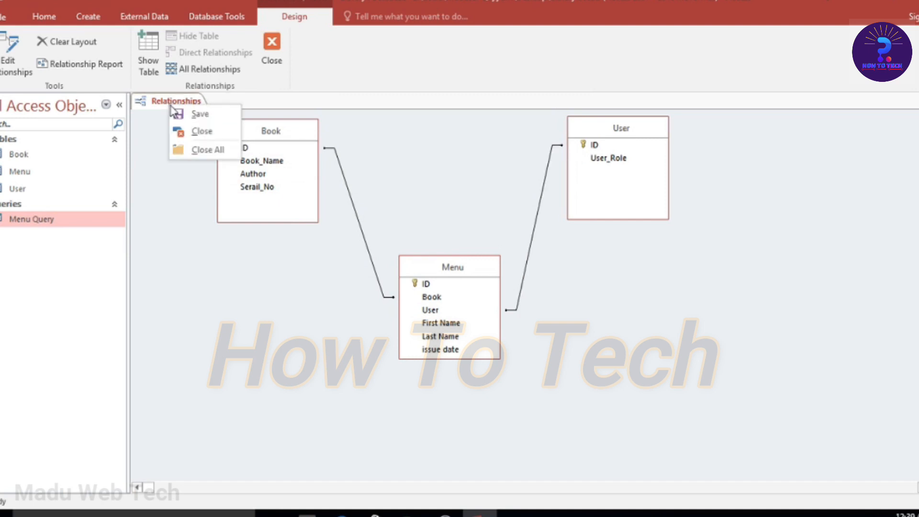
pyautogui.click(198, 117)
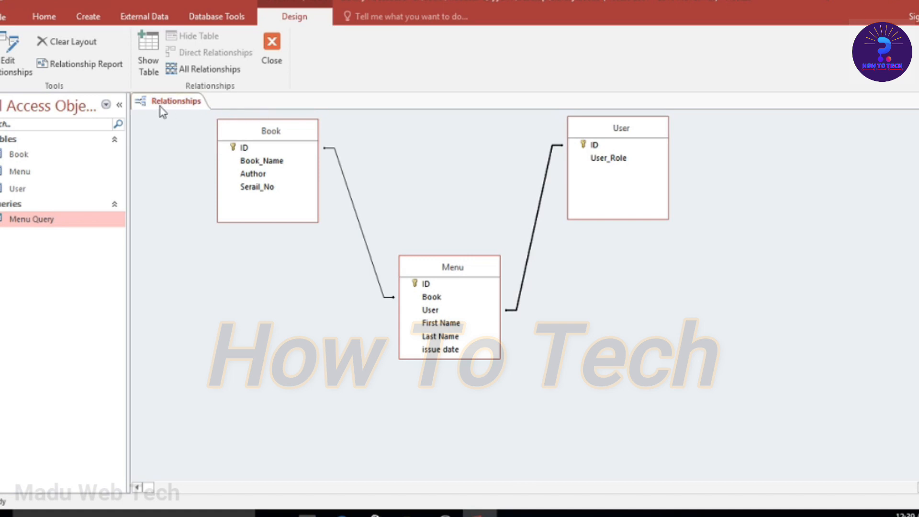
pyautogui.rightClick(163, 112)
pyautogui.click(188, 134)
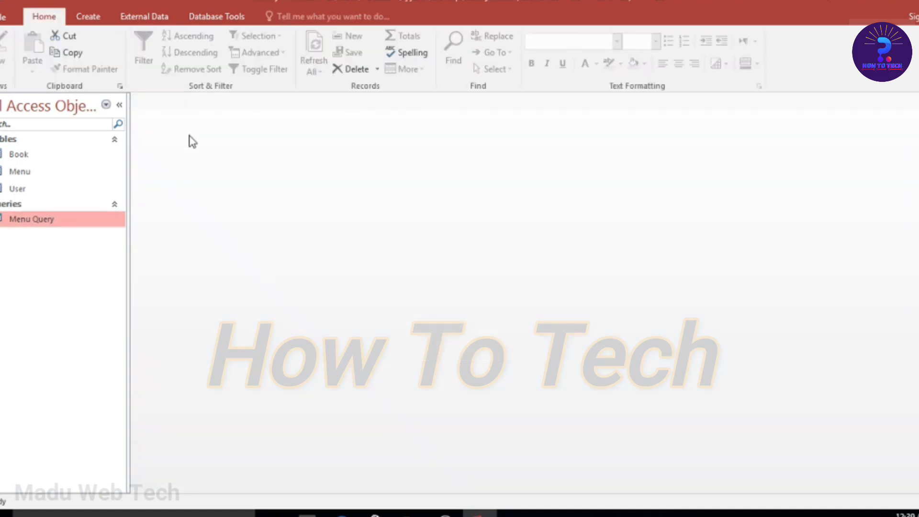